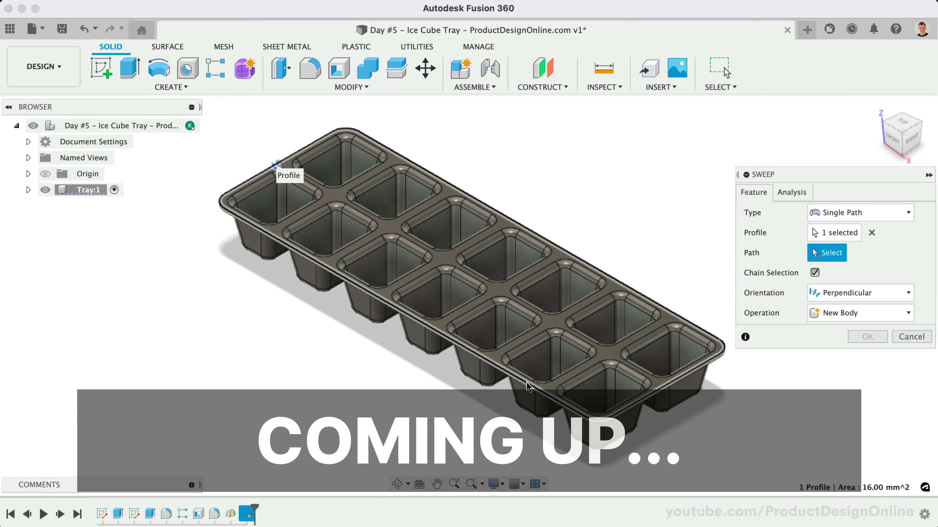
Create a new component in the empty design and name it 'Tray'
{"action": "left_click", "coordinate": [528, 387]}
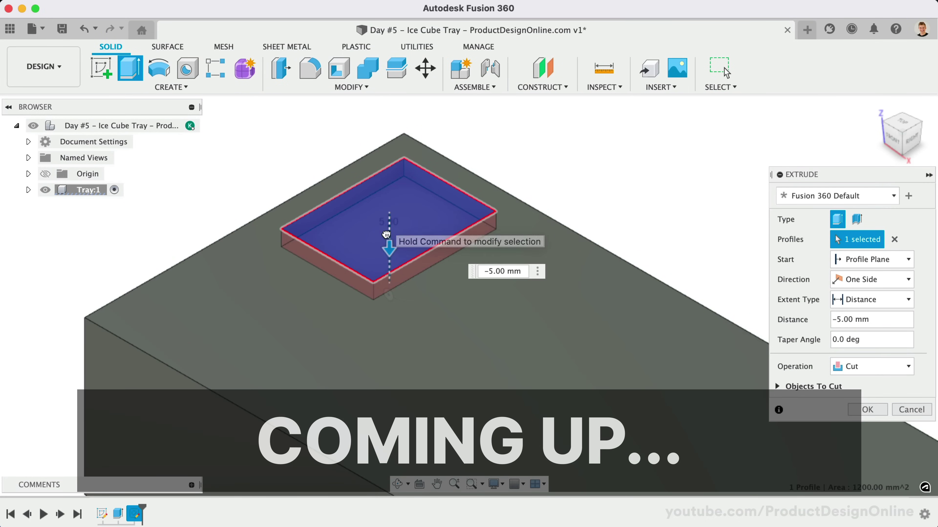
{"action": "left_click_drag", "start_coordinate": [385, 238], "coordinate": [384, 261]}
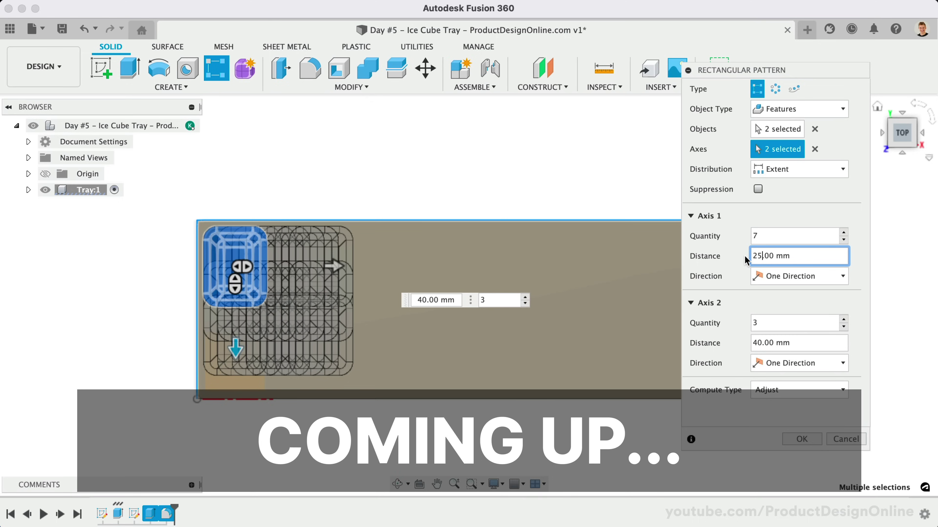
{"action": "type", "text": "5"}
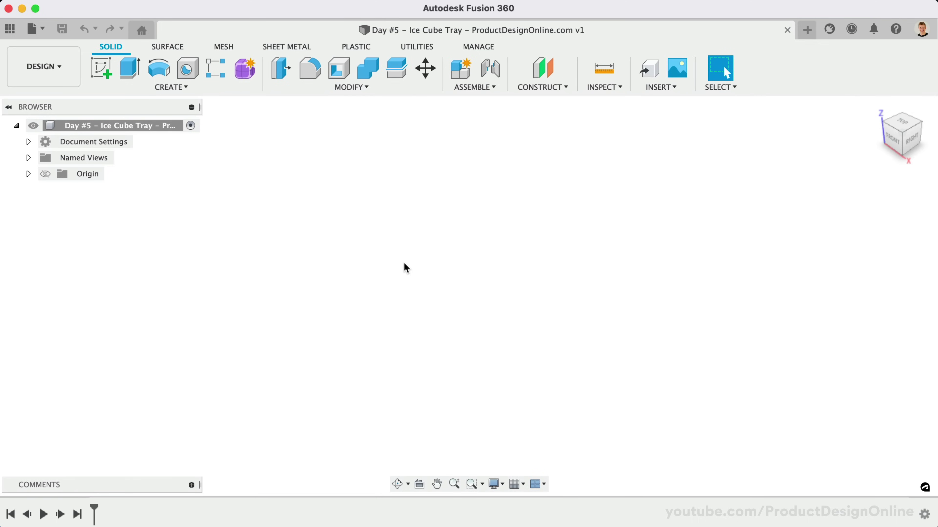
{"action": "left_click", "coordinate": [457, 70]}
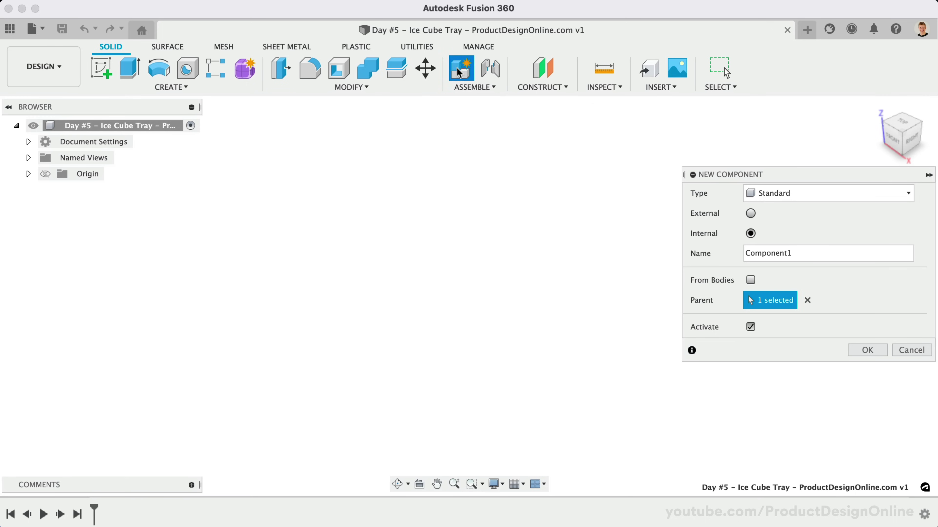
{"action": "left_click", "coordinate": [761, 254]}
{"action": "type", "text": "Tray"}
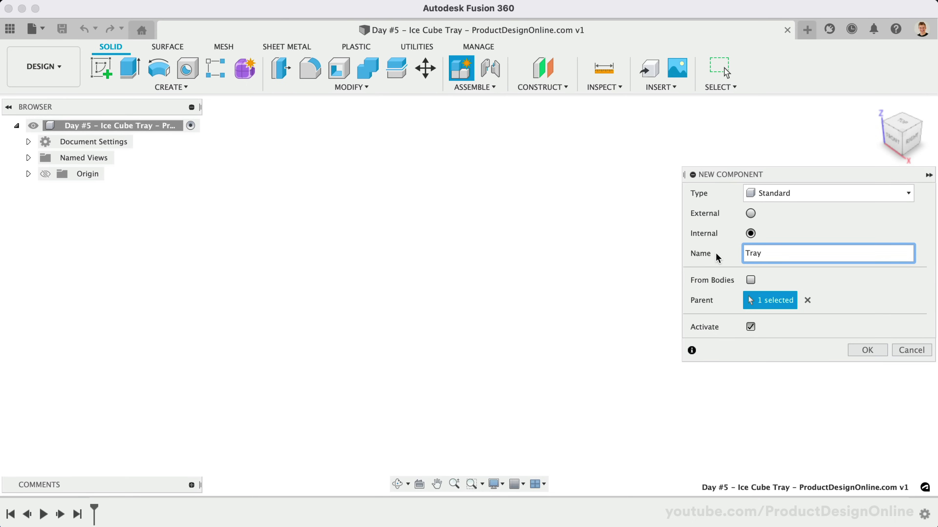
{"action": "key", "text": "Return"}
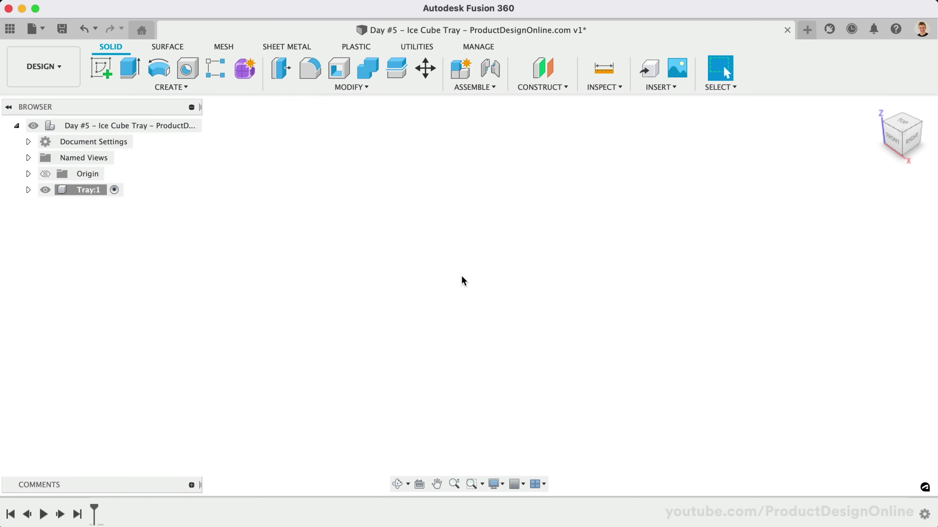
Start a sketch on the horizontal ground plane and anchor a rectangle at the origin
{"action": "key", "text": "s"}
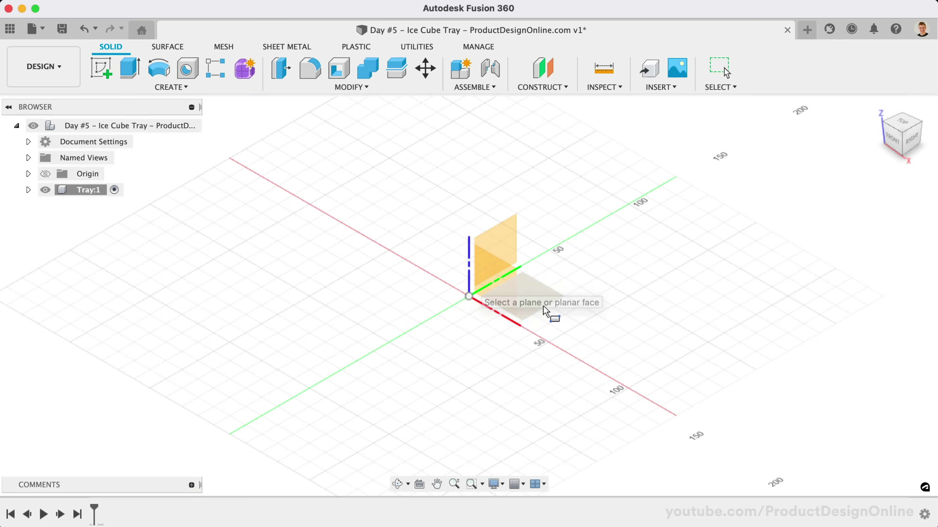
{"action": "left_click", "coordinate": [525, 304]}
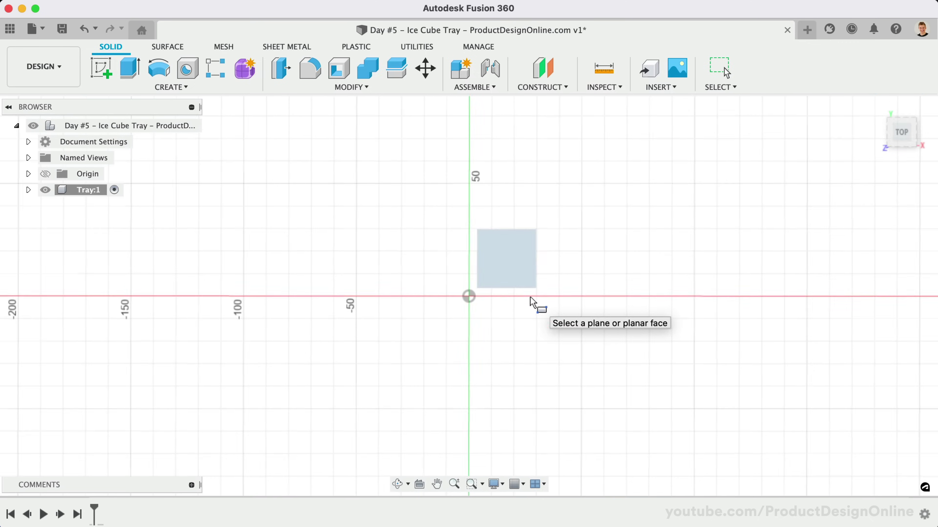
{"action": "key", "text": "r"}
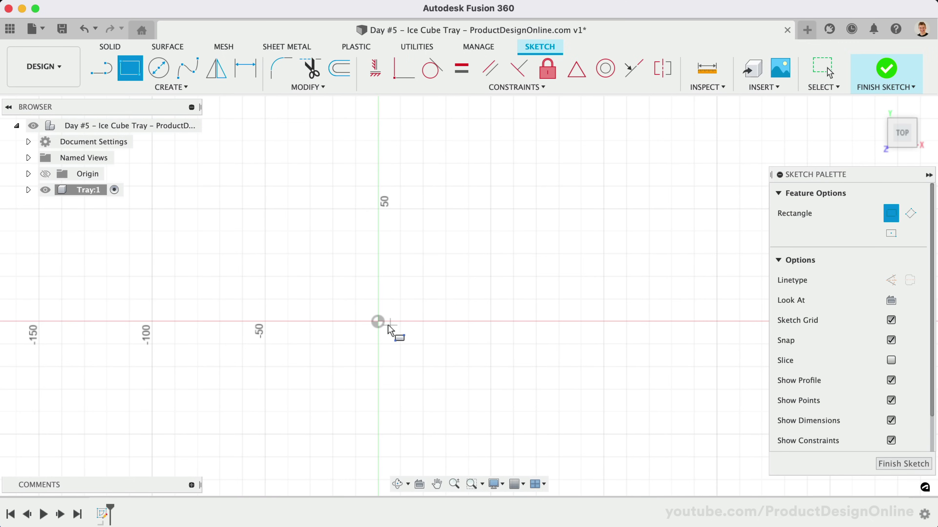
{"action": "left_click", "coordinate": [378, 321]}
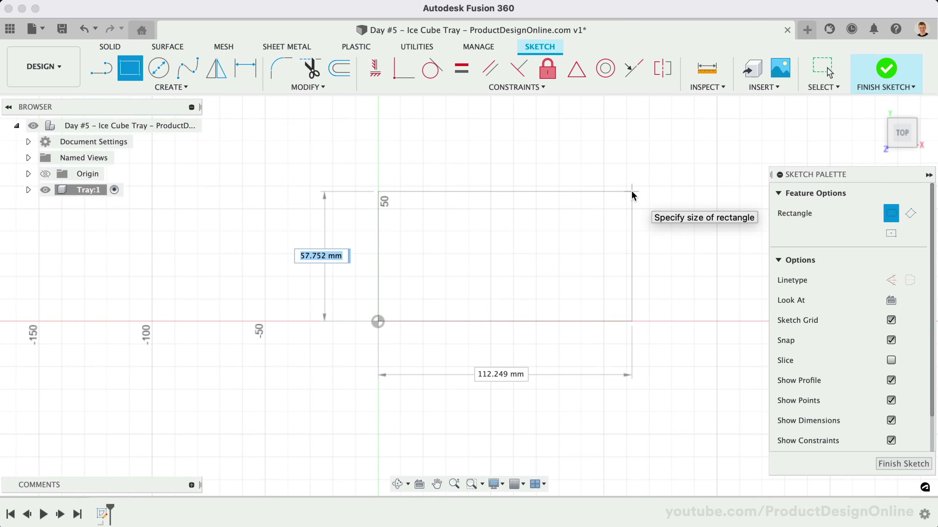
Size the rectangle to 300 mm wide by 104 mm tall and finish it
{"action": "key", "text": "Tab"}
{"action": "type", "text": "300"}
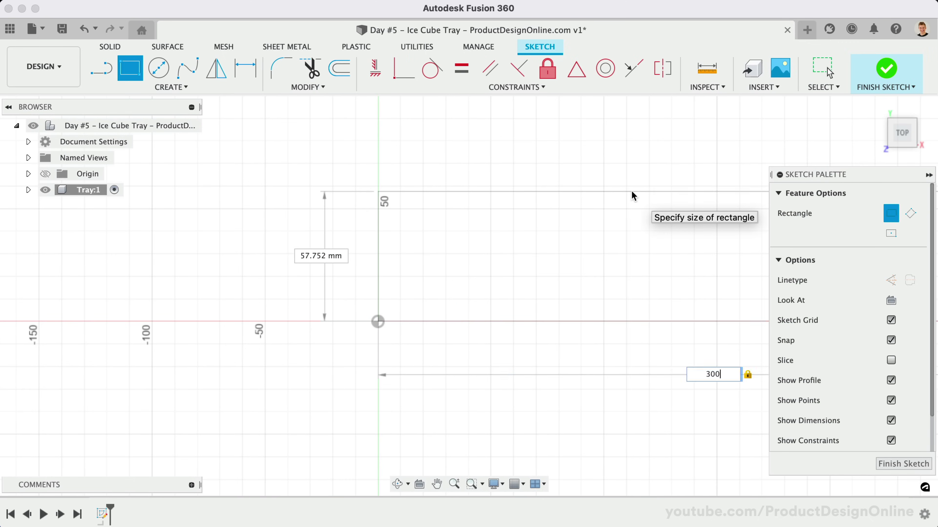
{"action": "key", "text": "Tab"}
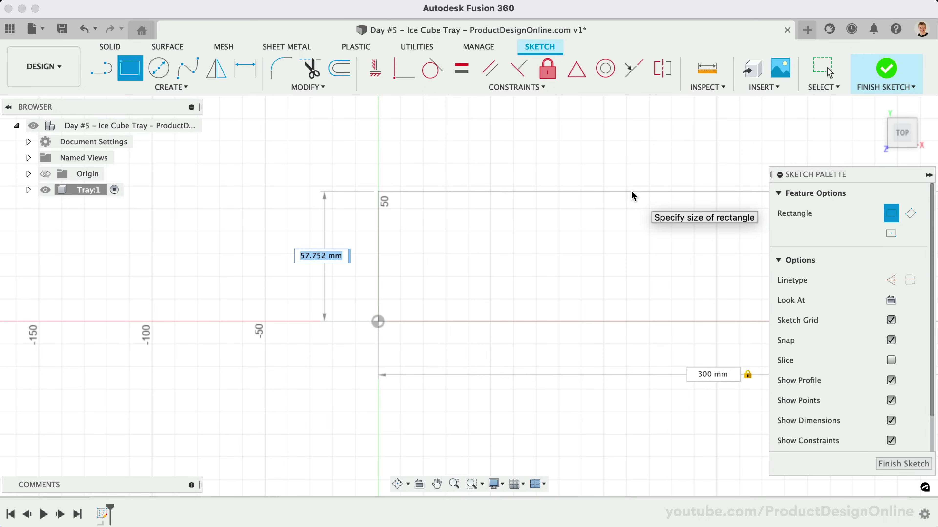
{"action": "type", "text": "104"}
{"action": "key", "text": "Tab"}
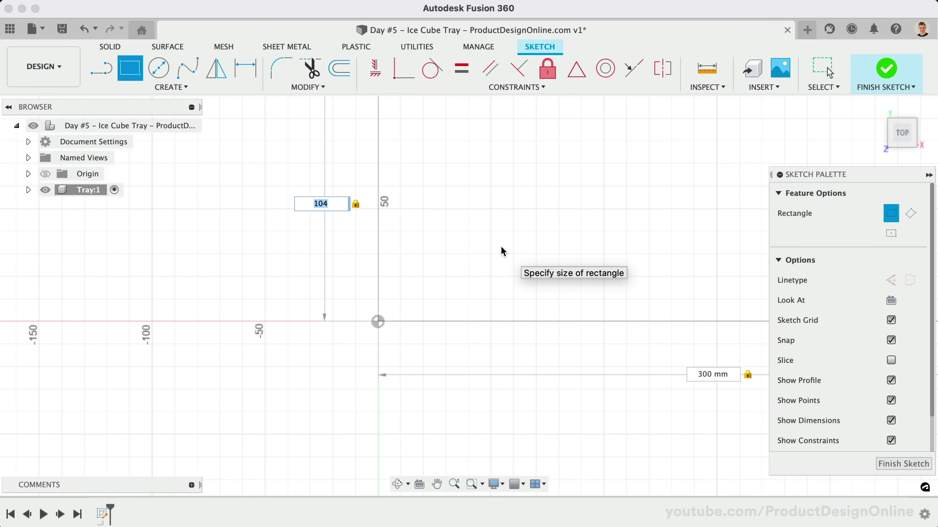
{"action": "scroll", "coordinate": [501, 247], "scroll_direction": "up", "scroll_amount": 2}
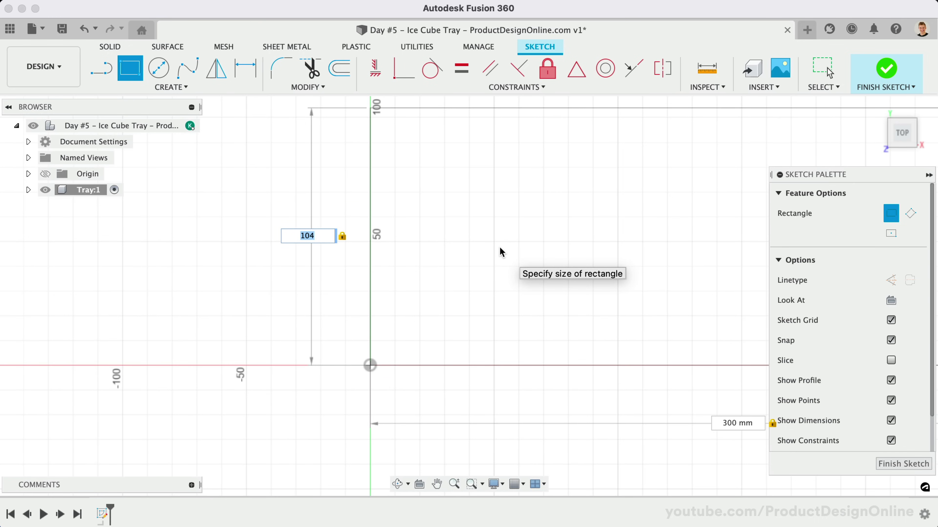
{"action": "scroll", "coordinate": [500, 247], "scroll_direction": "down", "scroll_amount": 3}
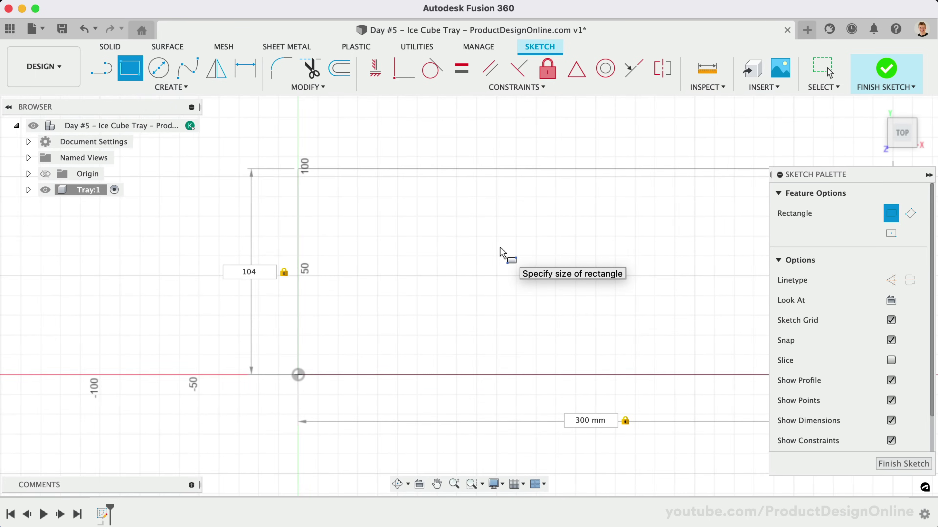
{"action": "key", "text": "Return"}
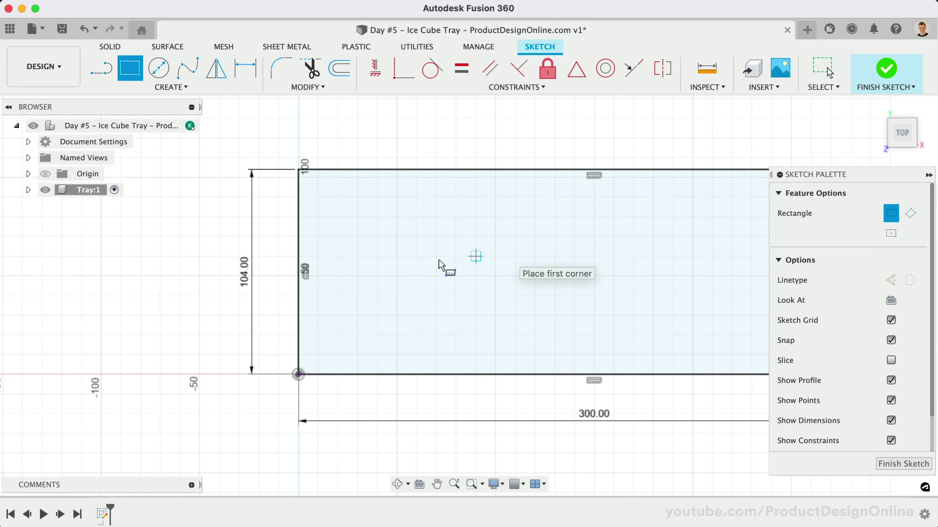
{"action": "scroll", "coordinate": [254, 324], "scroll_direction": "right", "scroll_amount": 3}
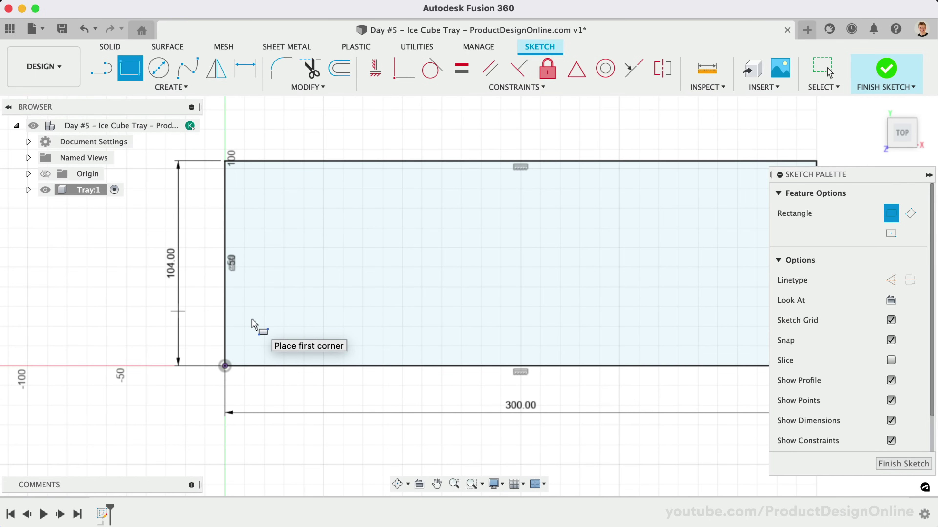
Extrude the 300 × 104 rectangle 50 mm into the tray's solid block
{"action": "key", "text": "e"}
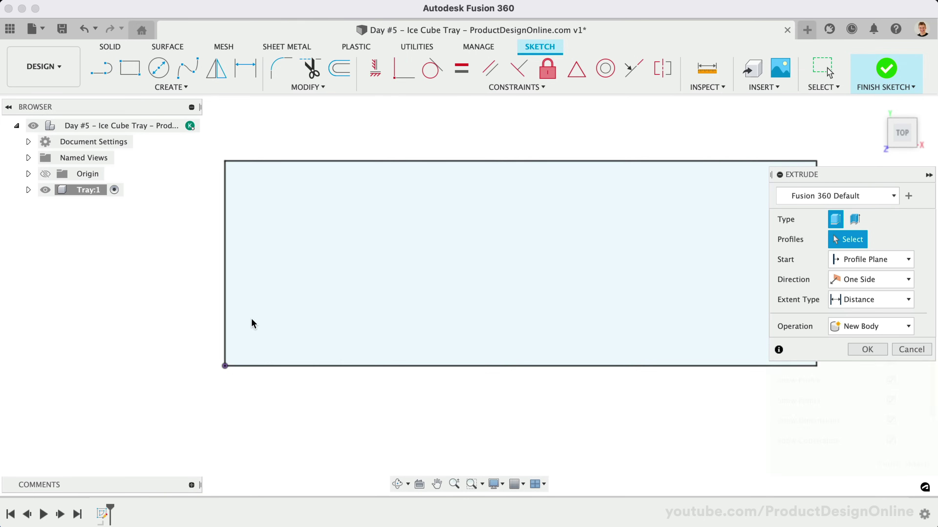
{"action": "left_click", "coordinate": [294, 300]}
{"action": "type", "text": "50"}
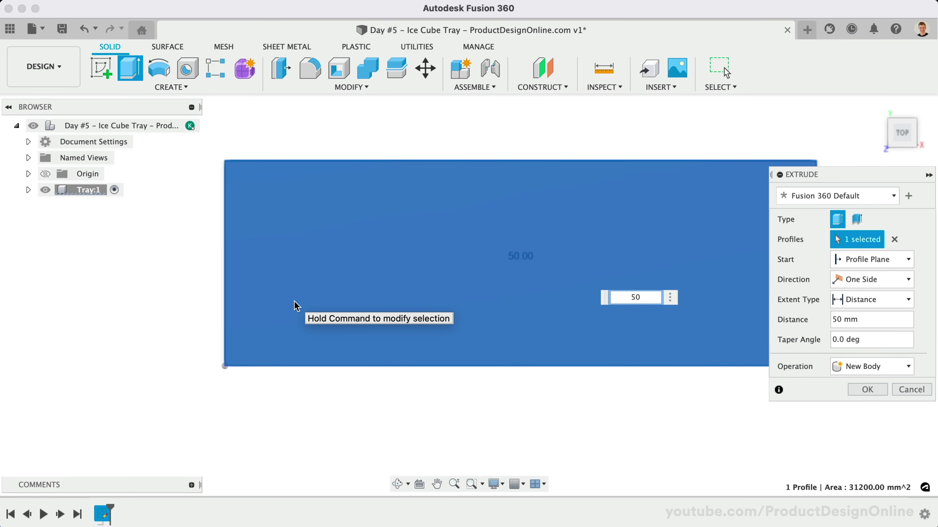
{"action": "key", "text": "Return"}
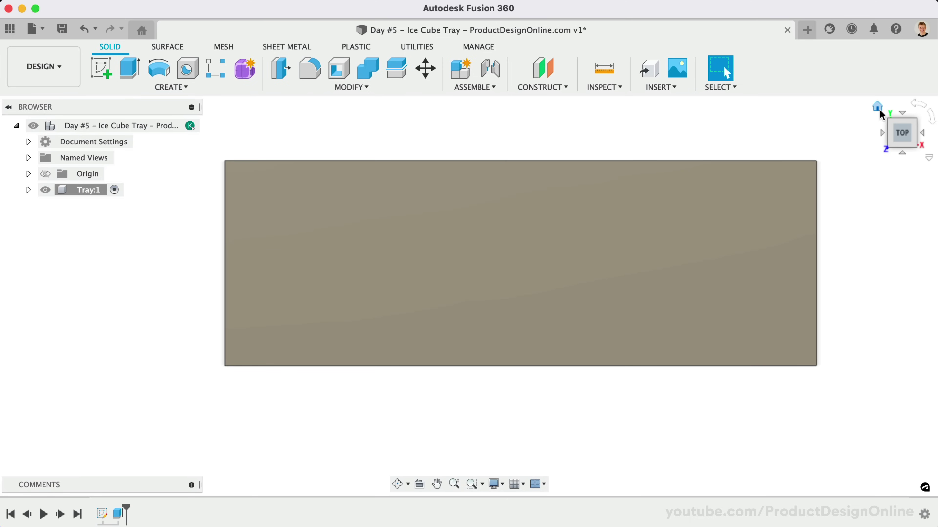
{"action": "left_click", "coordinate": [877, 108]}
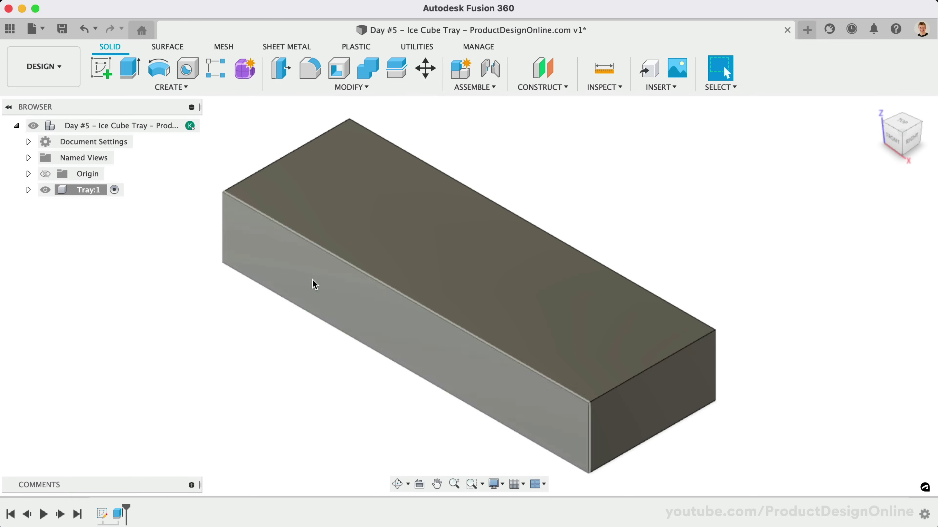
Start a new sketch on the block's top face
{"action": "right_click", "coordinate": [355, 220]}
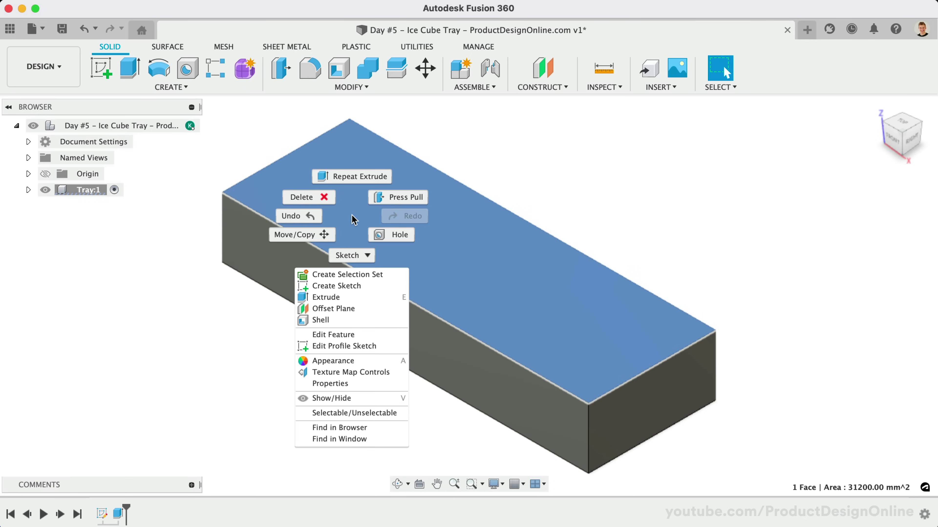
{"action": "left_click", "coordinate": [370, 287]}
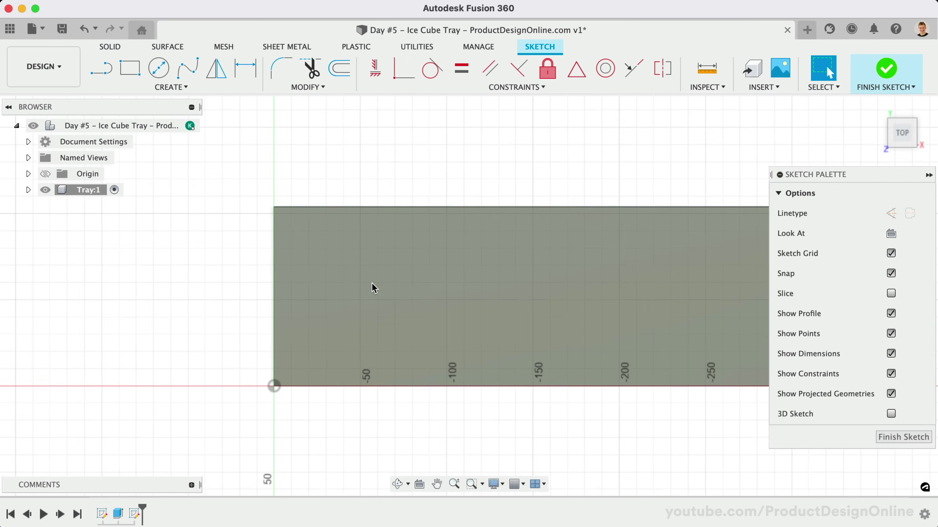
{"action": "scroll", "coordinate": [374, 288], "scroll_direction": "up", "scroll_amount": 5}
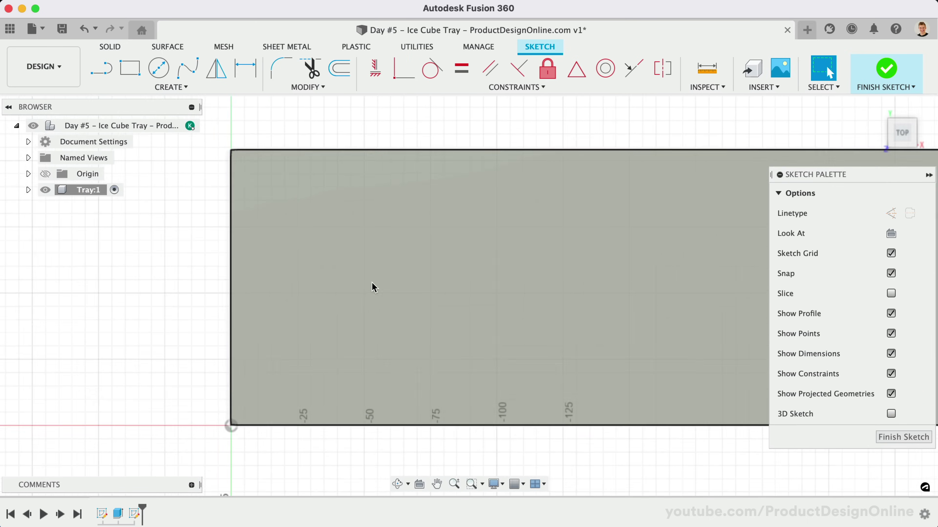
Draw a 30 × 40 mm rectangle near the top-left corner and nudge it into place
{"action": "key", "text": "r"}
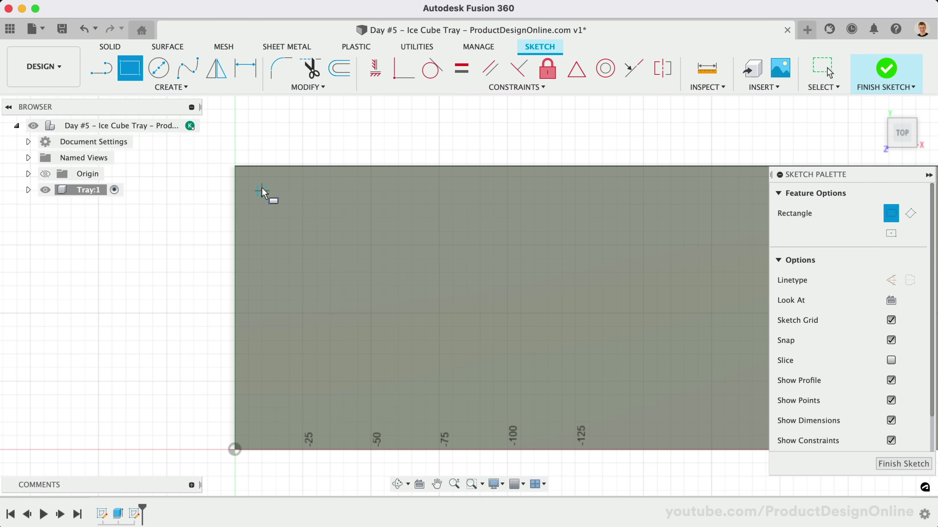
{"action": "left_click", "coordinate": [276, 204]}
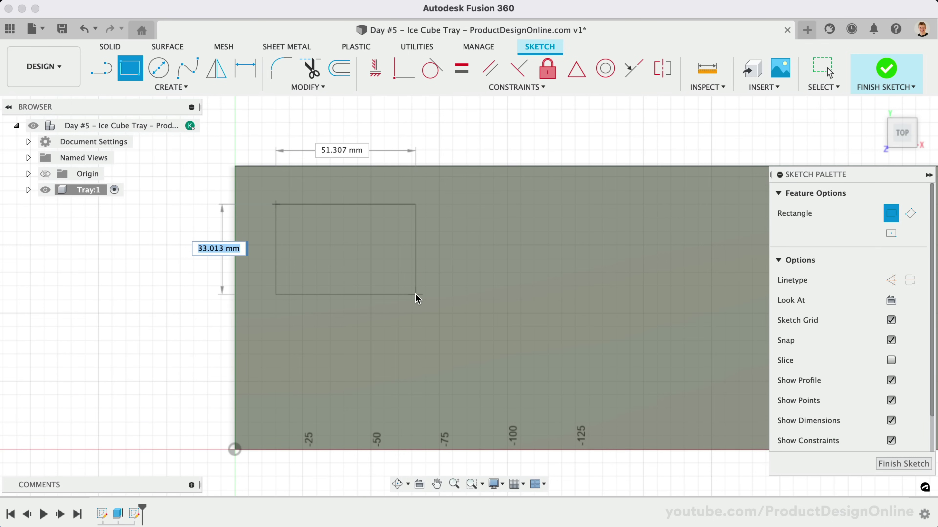
{"action": "type", "text": "40"}
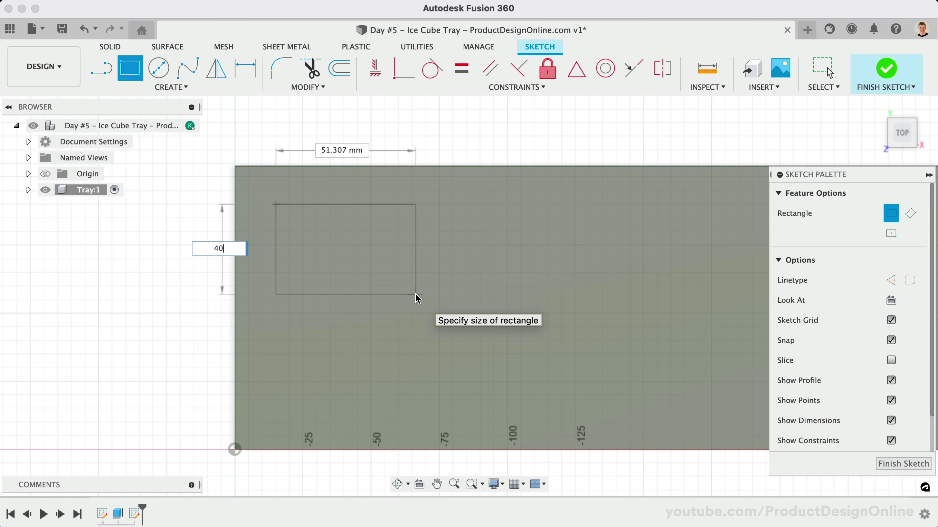
{"action": "key", "text": "Tab"}
{"action": "type", "text": "30"}
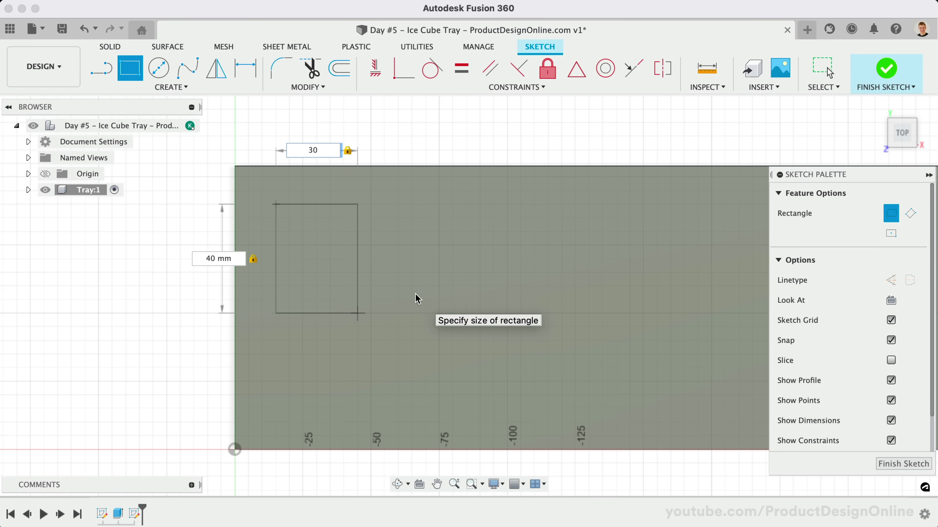
{"action": "key", "text": "Return"}
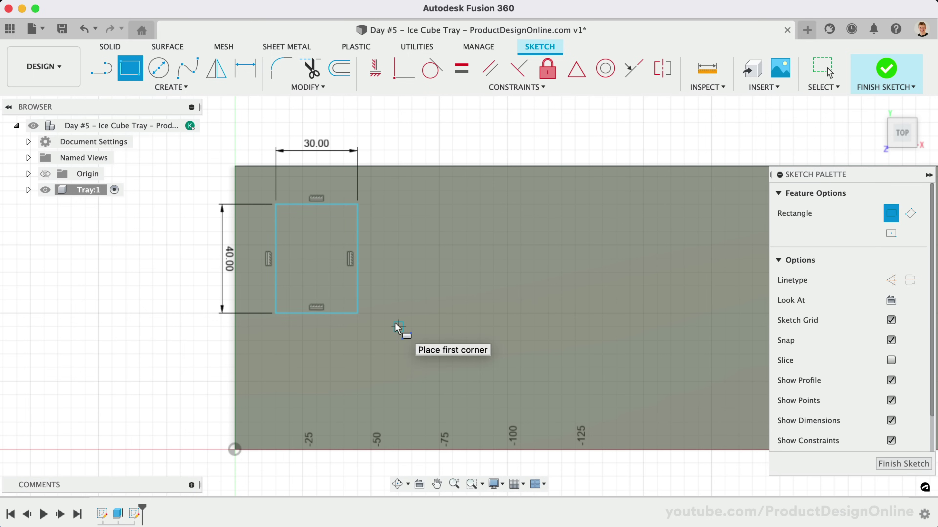
{"action": "key", "text": "Escape"}
{"action": "mouse_move", "coordinate": [341, 314]}
{"action": "left_mouse_down"}
{"action": "mouse_move", "coordinate": [432, 347]}
{"action": "mouse_move", "coordinate": [444, 324]}
{"action": "mouse_move", "coordinate": [368, 268]}
{"action": "mouse_move", "coordinate": [365, 316]}
{"action": "mouse_move", "coordinate": [355, 308]}
{"action": "left_mouse_up"}
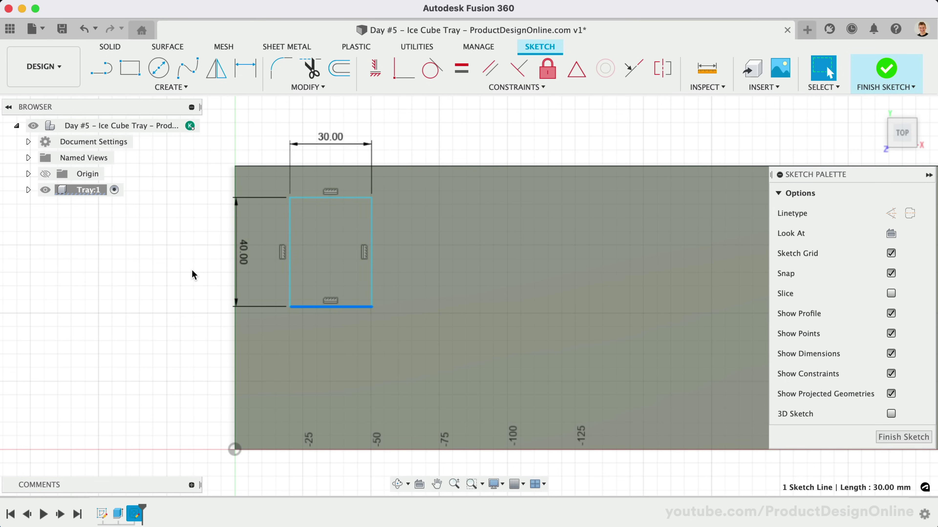
Dimension the rectangle's top line 7 mm from the tray's top edge
{"action": "left_click", "coordinate": [247, 71]}
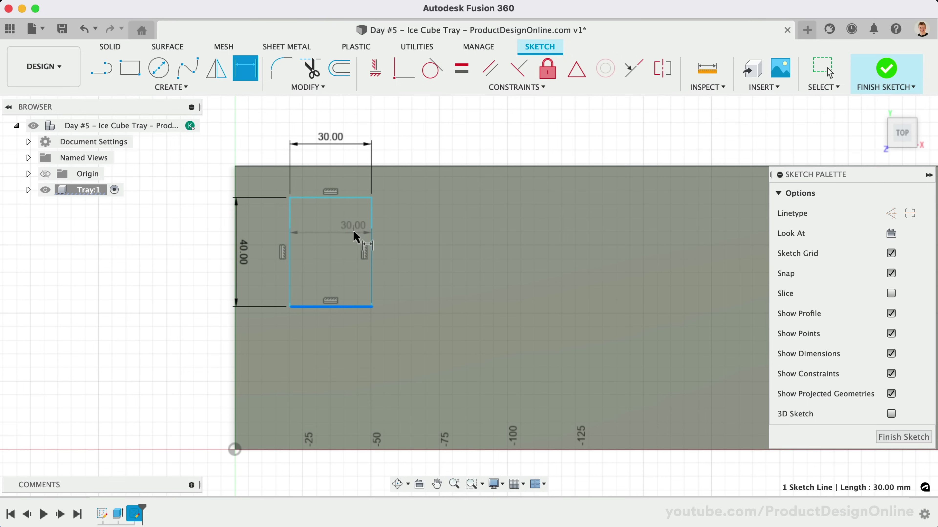
{"action": "key", "text": "Escape"}
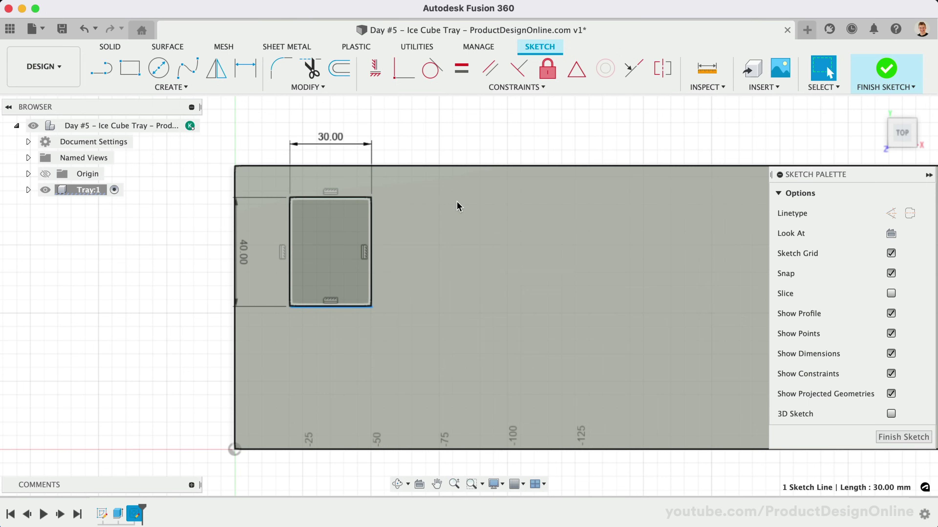
{"action": "left_click", "coordinate": [247, 71]}
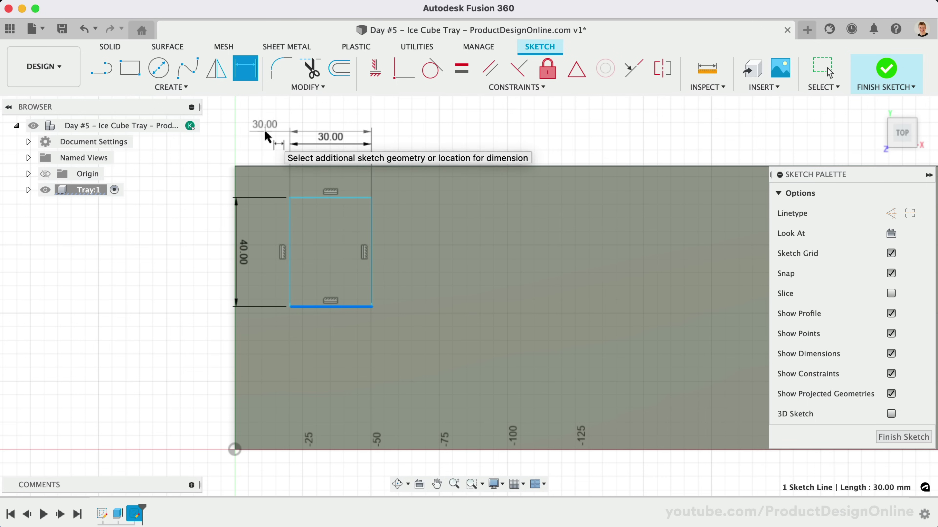
{"action": "key", "text": "Escape"}
{"action": "left_click", "coordinate": [245, 69]}
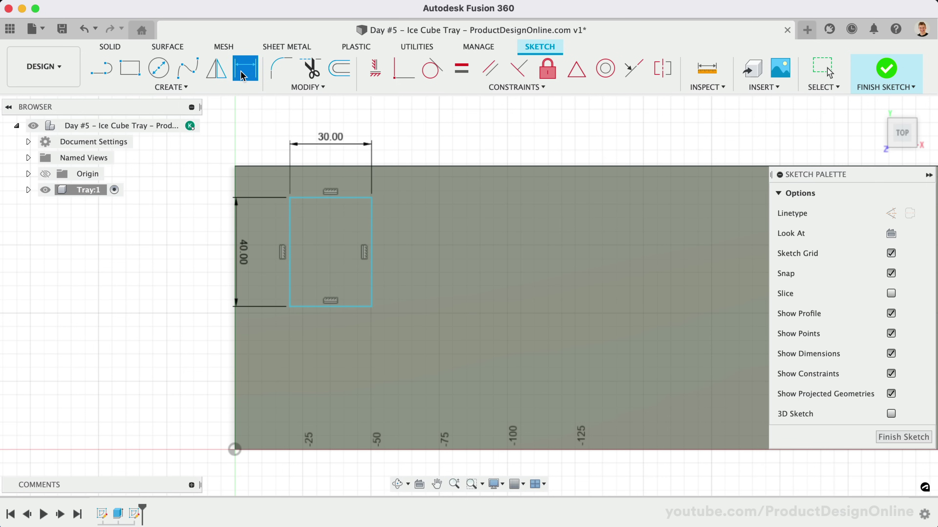
{"action": "left_click", "coordinate": [302, 198]}
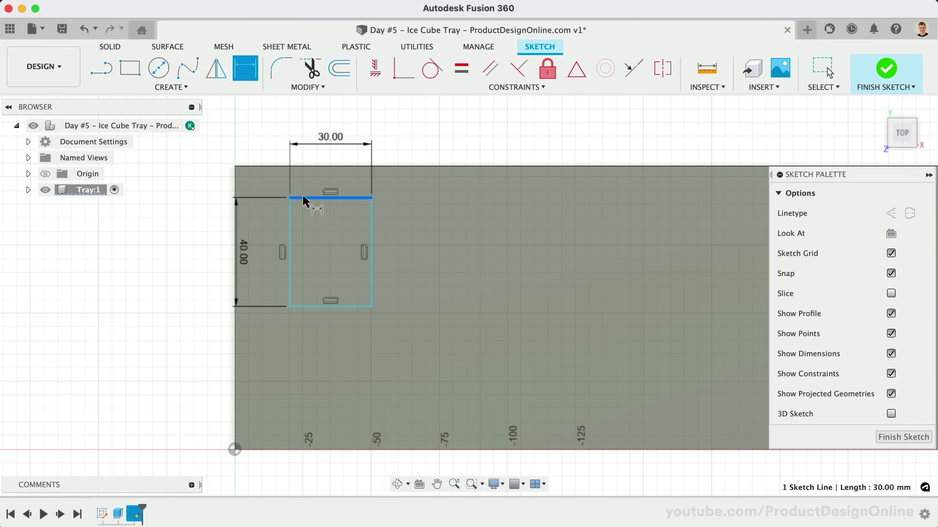
{"action": "left_click", "coordinate": [305, 167]}
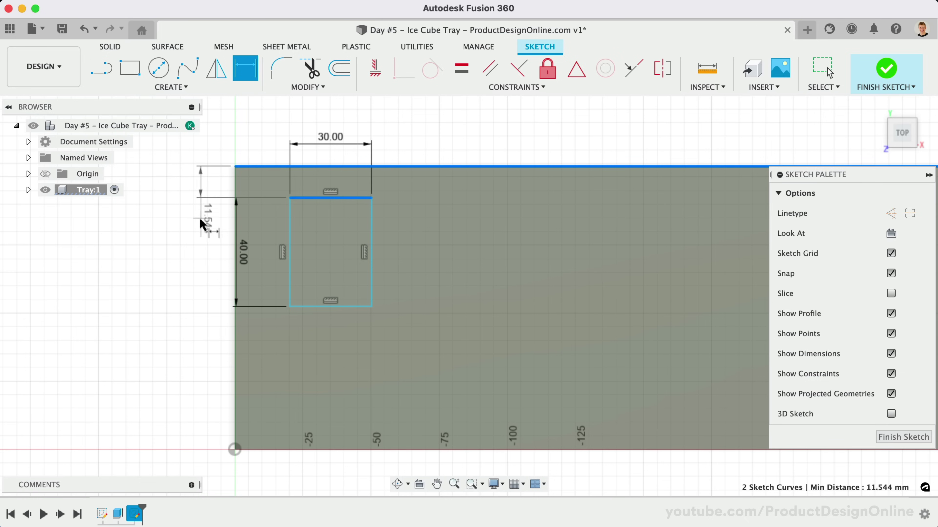
{"action": "left_click", "coordinate": [198, 223]}
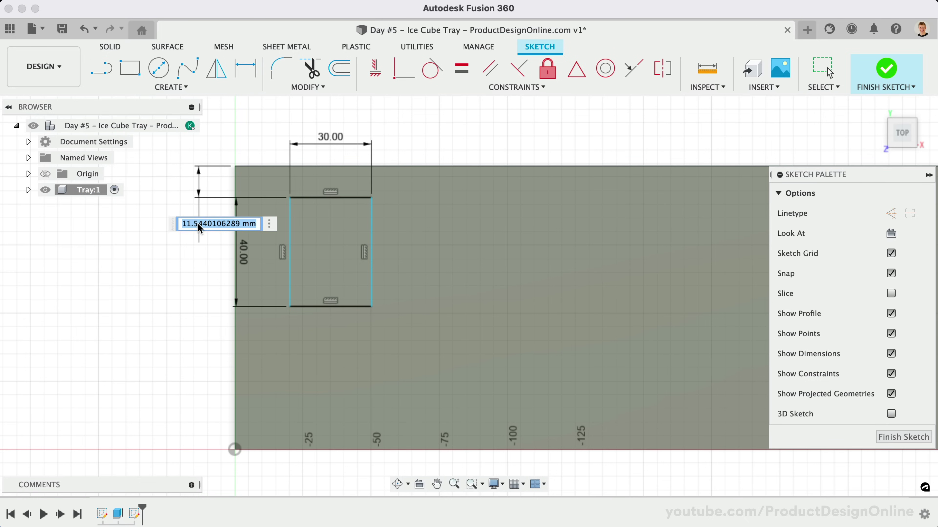
{"action": "type", "text": "7"}
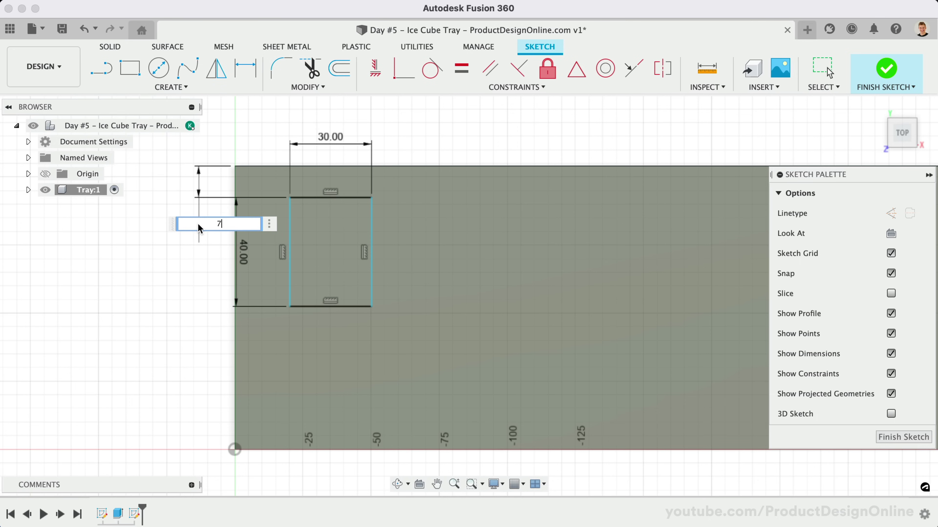
{"action": "key", "text": "Return"}
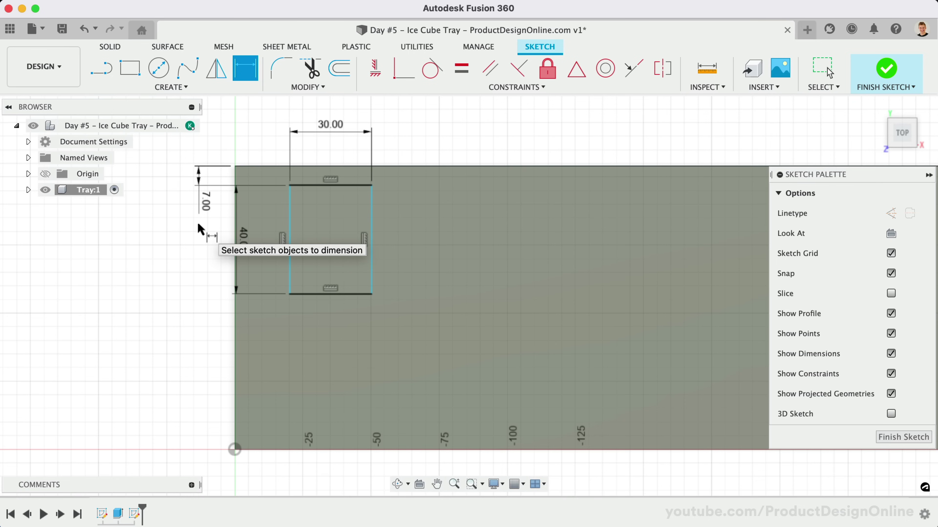
{"action": "key", "text": "Escape"}
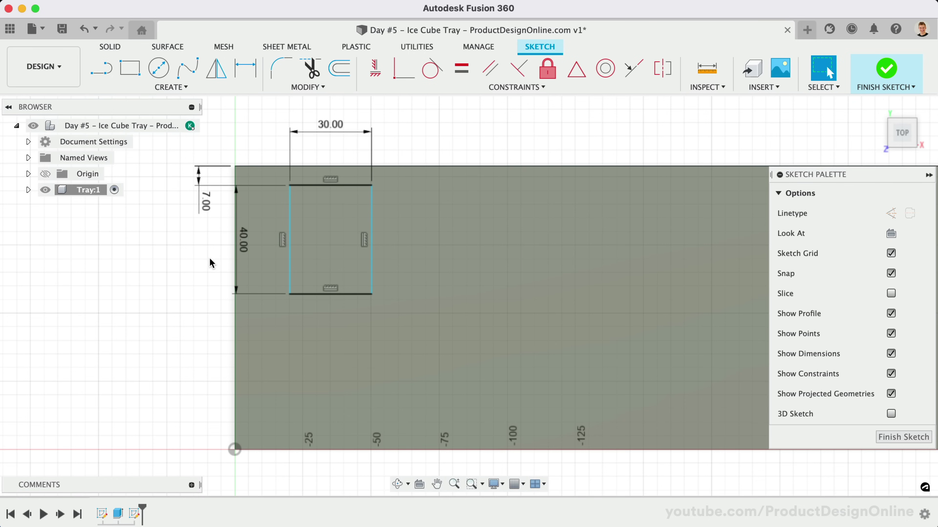
Dimension the rectangle's left line 7 mm from the tray's left edge and reposition the dimension
{"action": "left_click", "coordinate": [290, 273]}
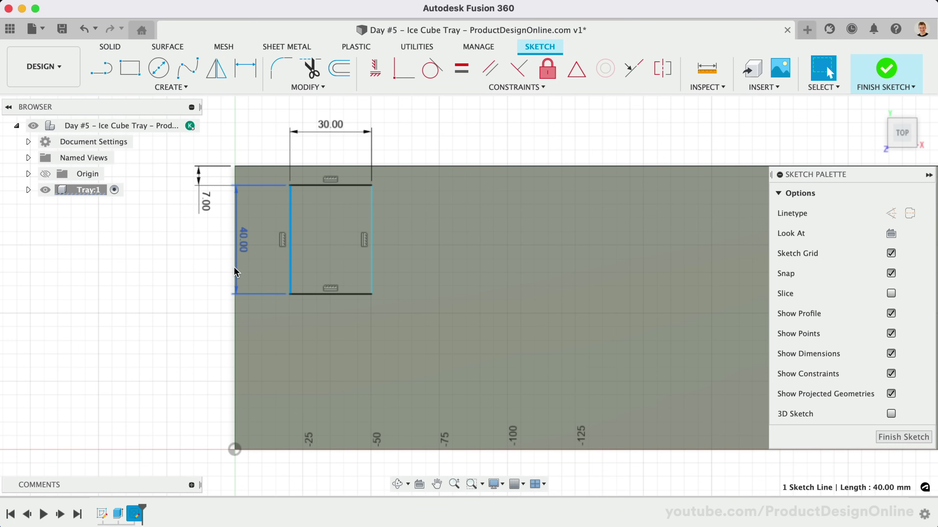
{"action": "left_click", "coordinate": [236, 341], "text": "shift"}
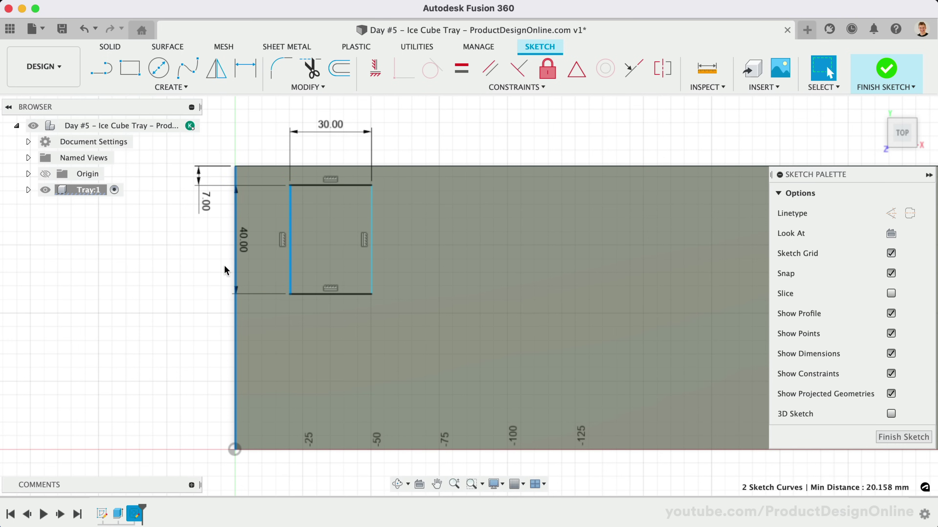
{"action": "left_click", "coordinate": [245, 72]}
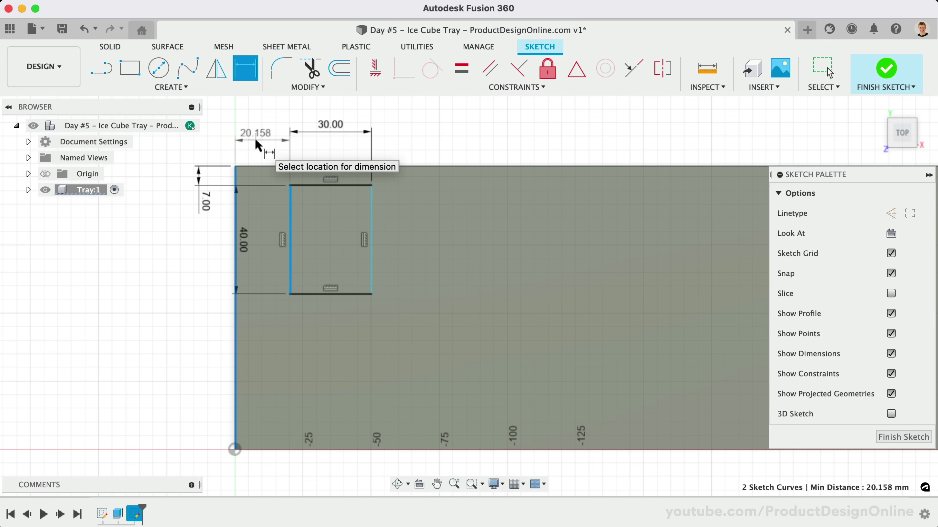
{"action": "left_click", "coordinate": [256, 140]}
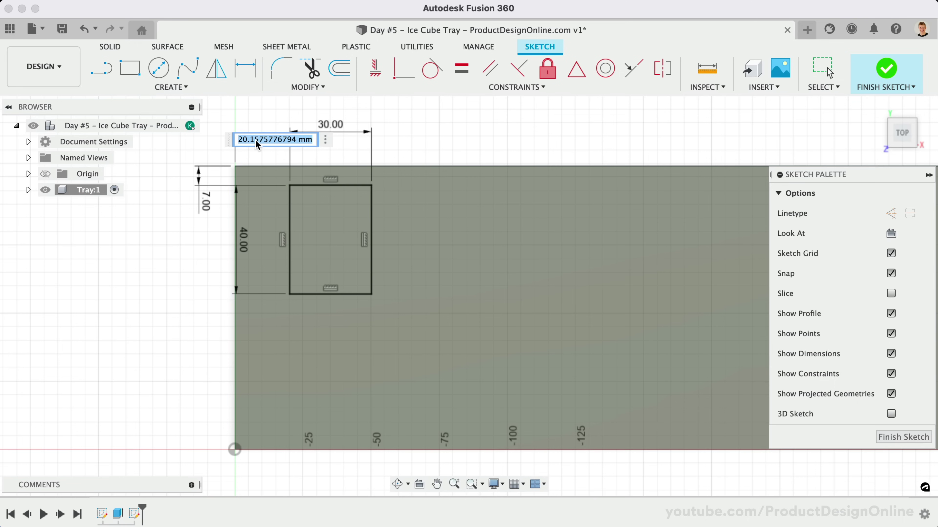
{"action": "type", "text": "7"}
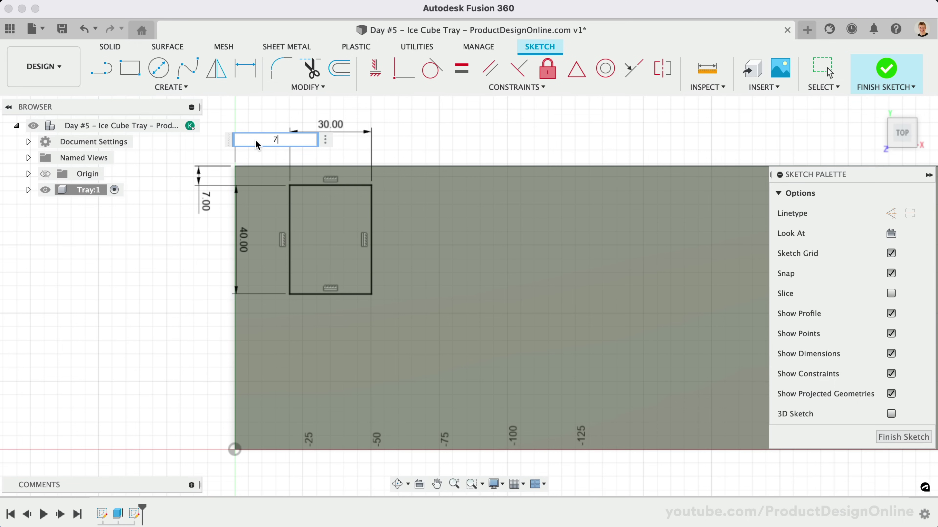
{"action": "key", "text": "Return"}
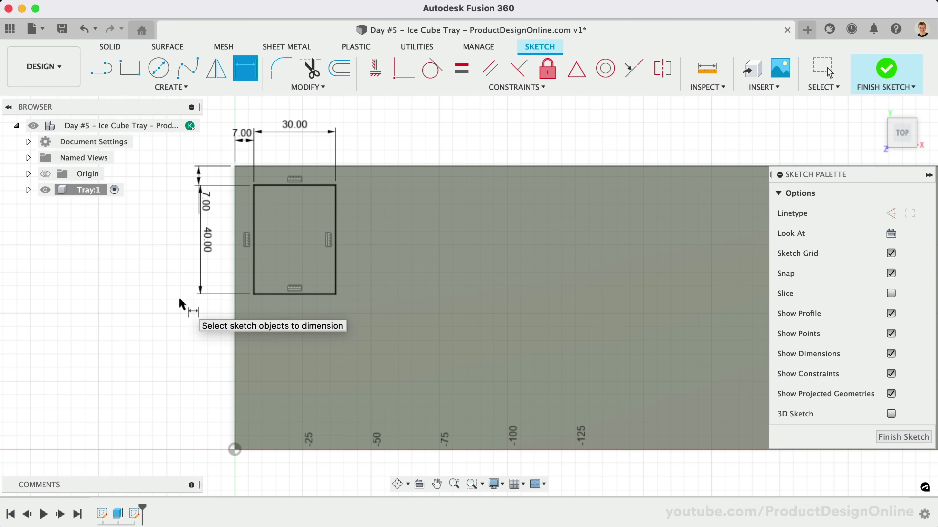
{"action": "key", "text": "Escape"}
{"action": "left_click_drag", "start_coordinate": [199, 182], "coordinate": [155, 179]}
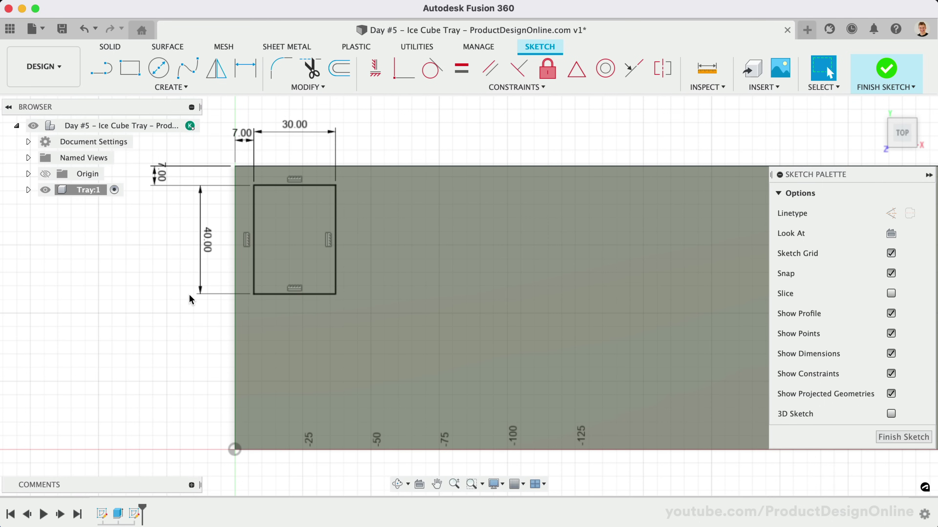
Set up a Cut extrude of the pocket rectangle, dragged down to −20 mm
{"action": "left_click", "coordinate": [105, 46]}
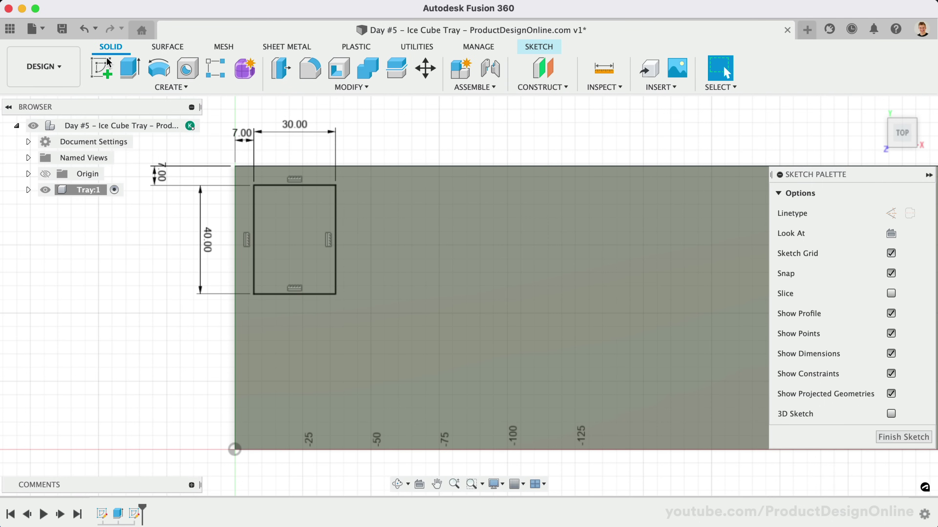
{"action": "left_click", "coordinate": [126, 73]}
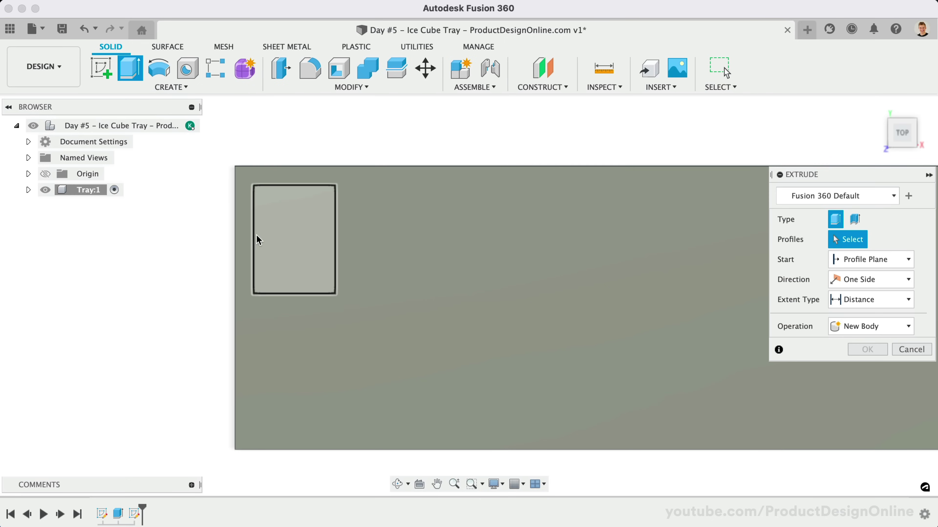
{"action": "left_click", "coordinate": [286, 236]}
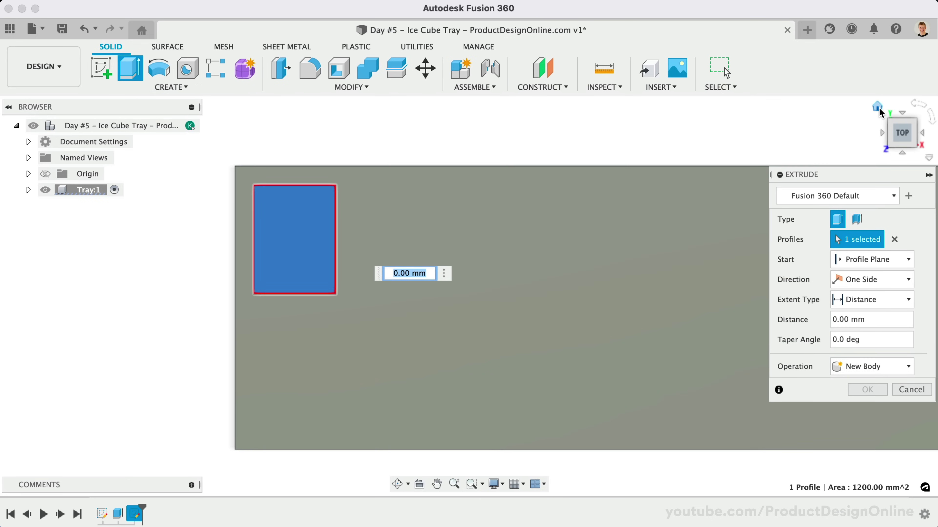
{"action": "left_click", "coordinate": [878, 108]}
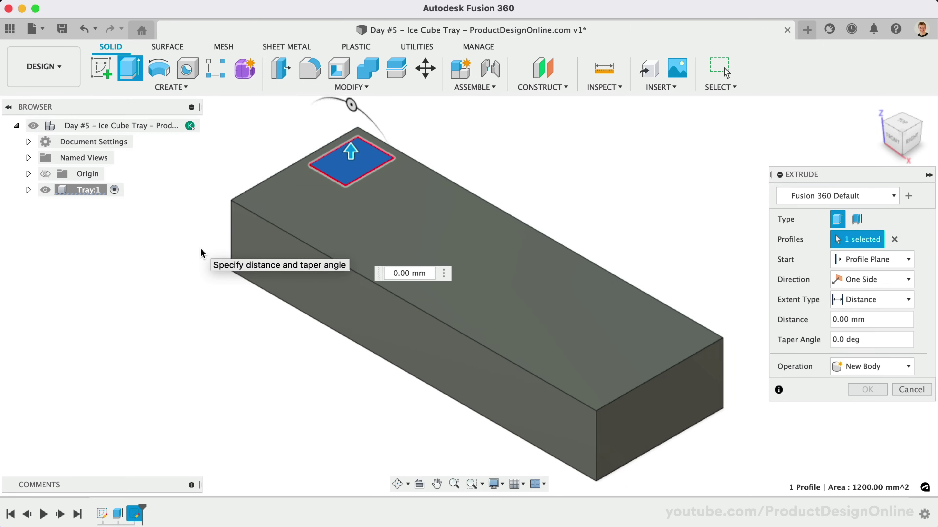
{"action": "scroll", "coordinate": [333, 215], "scroll_direction": "up", "scroll_amount": 5}
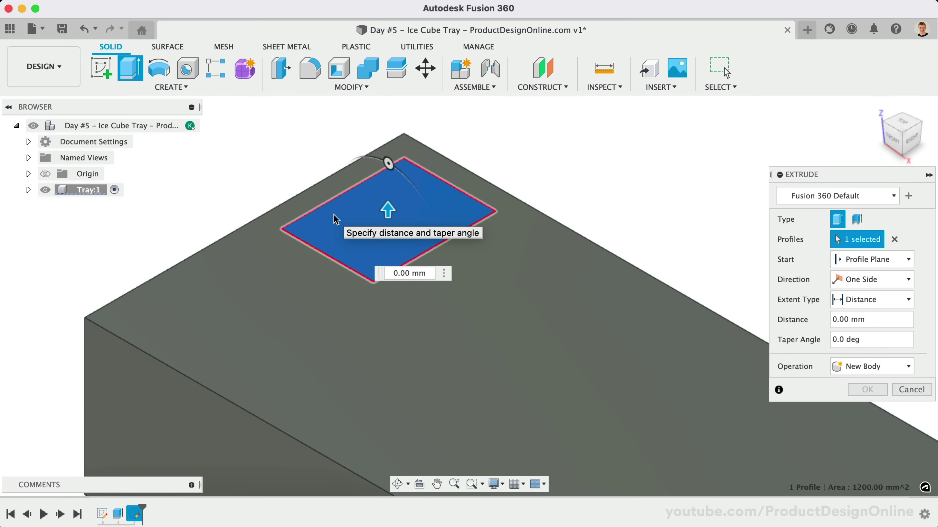
{"action": "left_click_drag", "start_coordinate": [386, 206], "coordinate": [389, 303]}
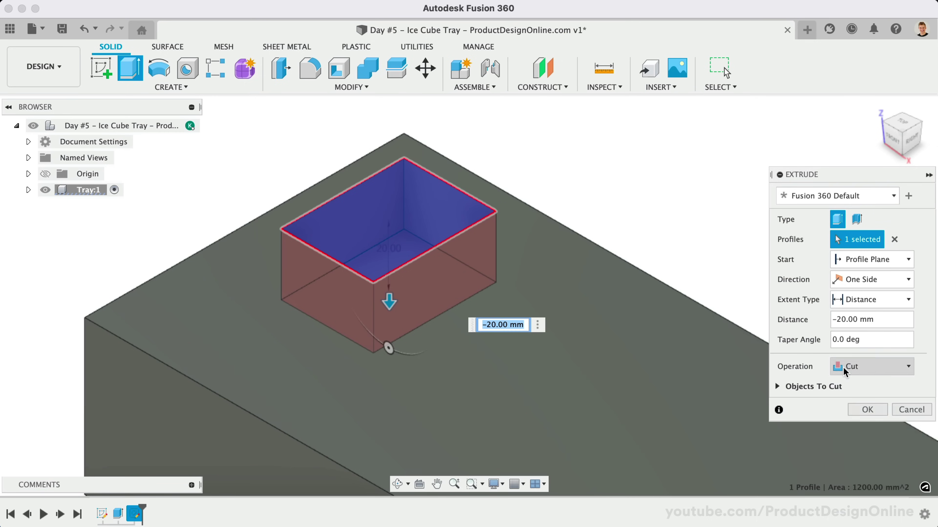
{"action": "left_click", "coordinate": [845, 368]}
{"action": "left_click", "coordinate": [871, 398]}
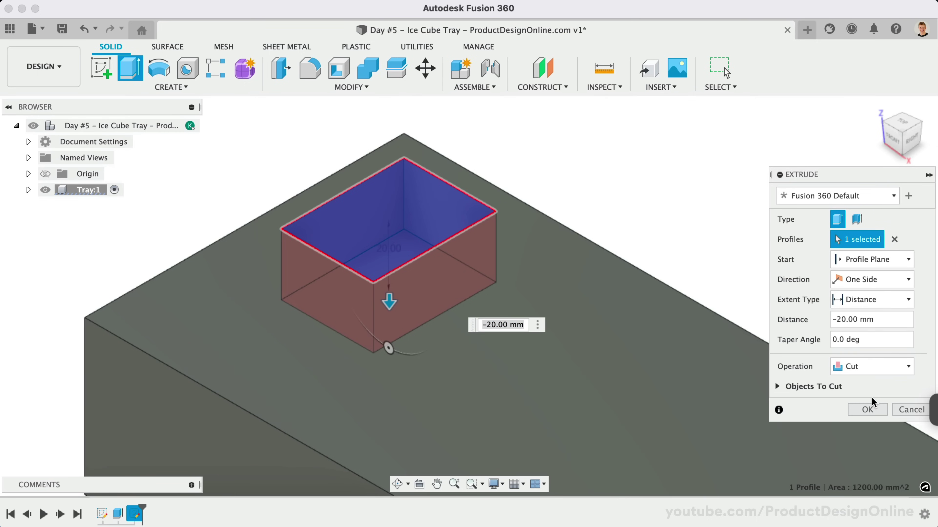
Change the cut depth to −30 mm with a −10° taper and apply the pocket
{"action": "left_click", "coordinate": [843, 319]}
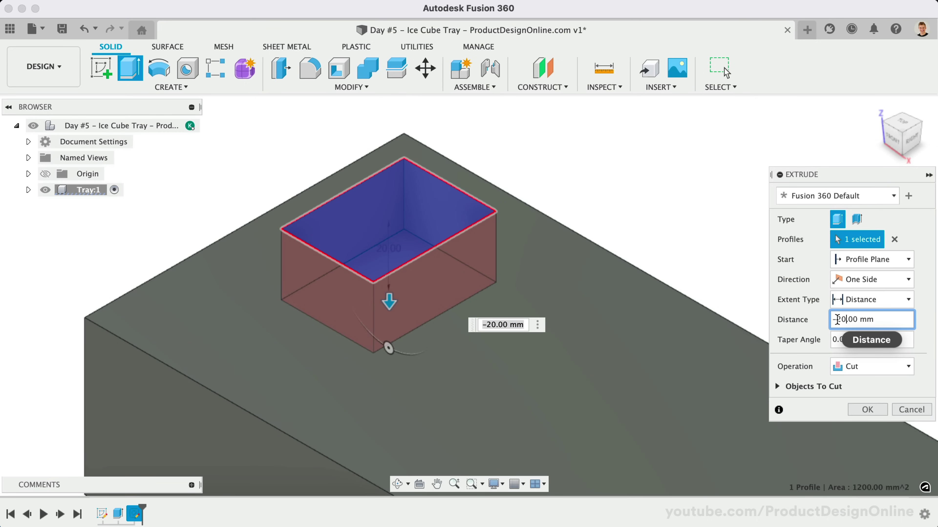
{"action": "key", "text": "BackSpace"}
{"action": "type", "text": "3"}
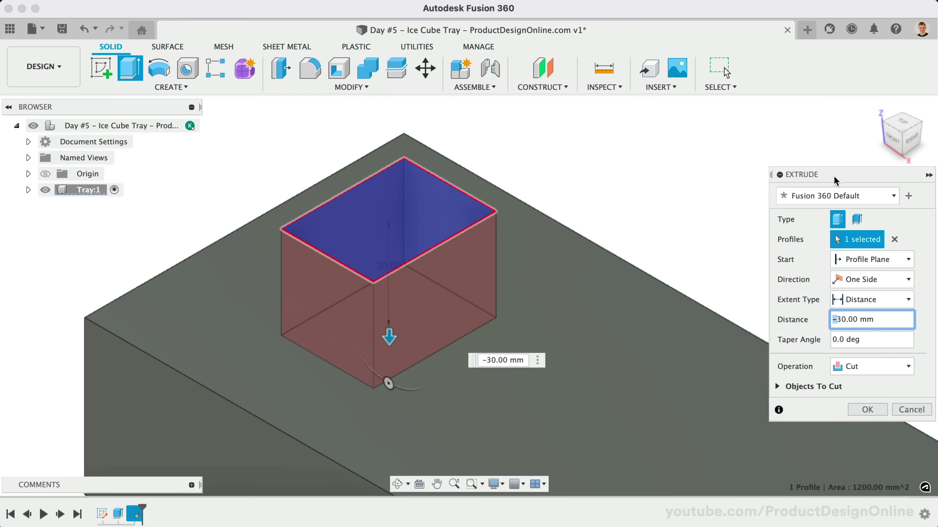
{"action": "left_click_drag", "start_coordinate": [833, 176], "coordinate": [706, 123]}
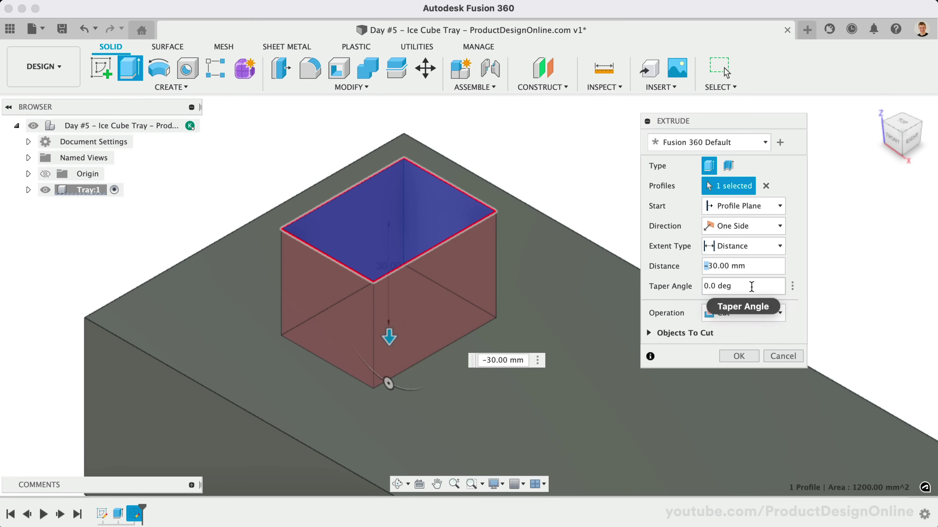
{"action": "key", "text": "Tab"}
{"action": "type", "text": "-"}
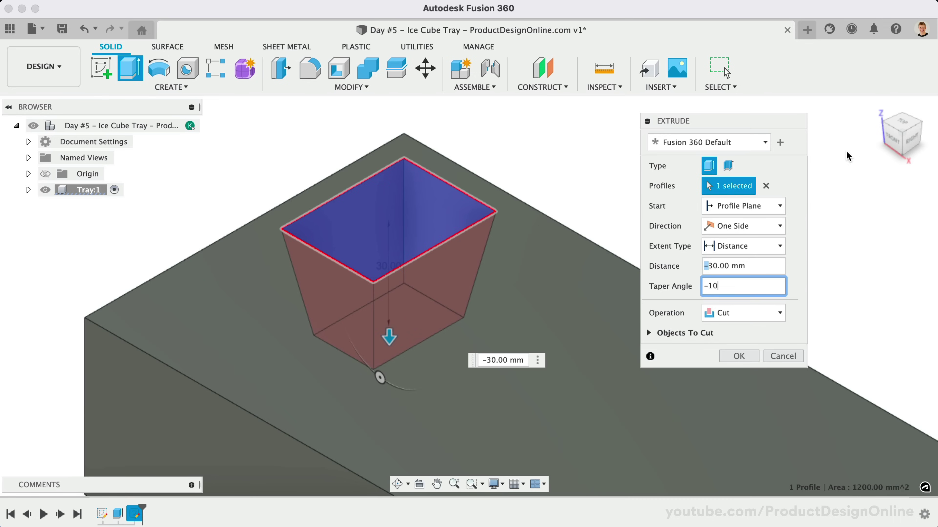
{"action": "left_click", "coordinate": [894, 144]}
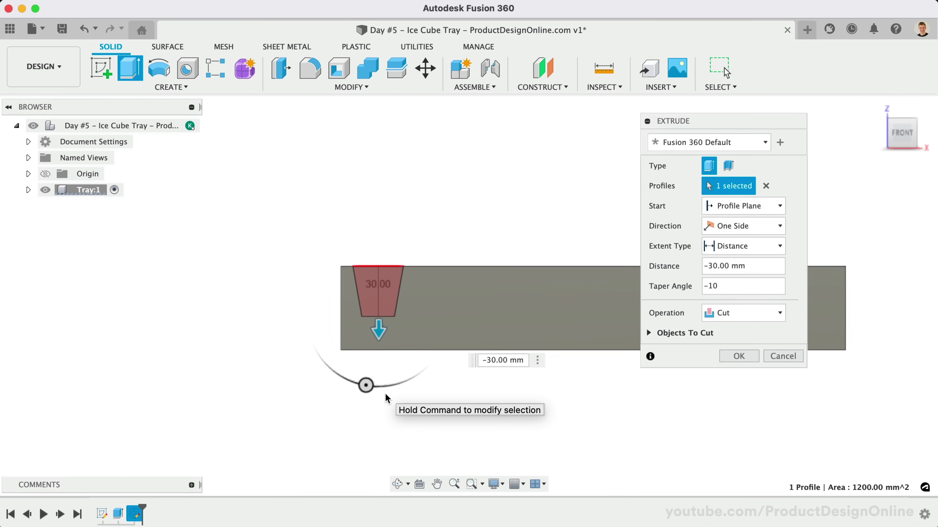
{"action": "left_click", "coordinate": [737, 357]}
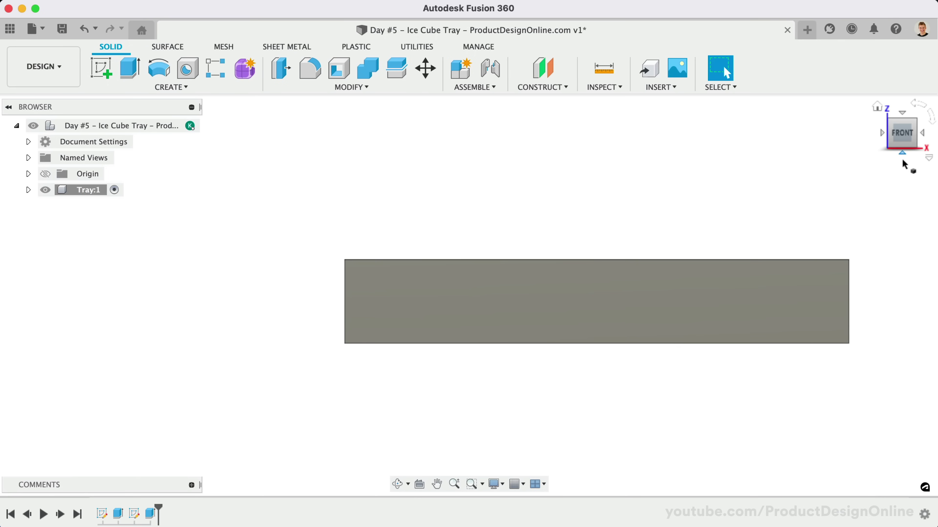
{"action": "left_click", "coordinate": [881, 108]}
{"action": "scroll", "coordinate": [538, 173], "scroll_direction": "up", "scroll_amount": 5}
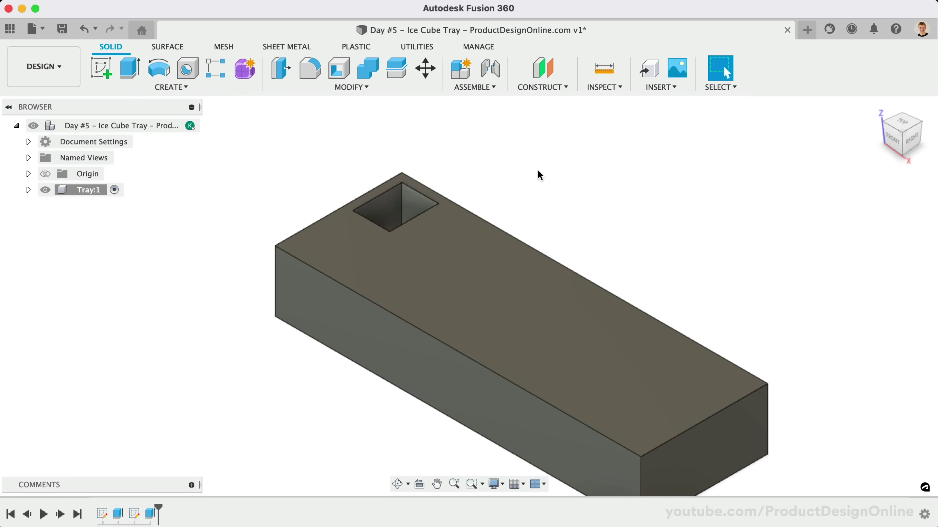
{"action": "scroll", "coordinate": [490, 299], "scroll_direction": "up", "scroll_amount": 10}
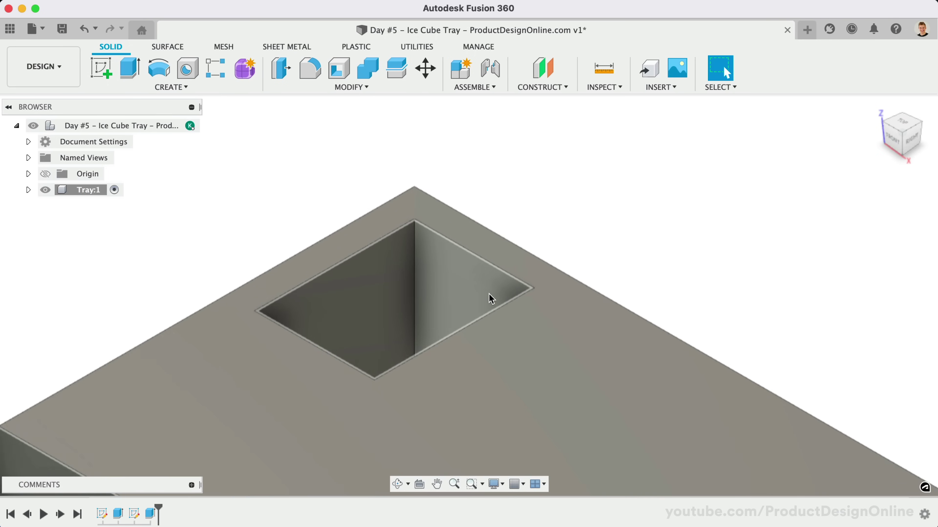
{"action": "scroll", "coordinate": [491, 300], "scroll_direction": "up", "scroll_amount": 2}
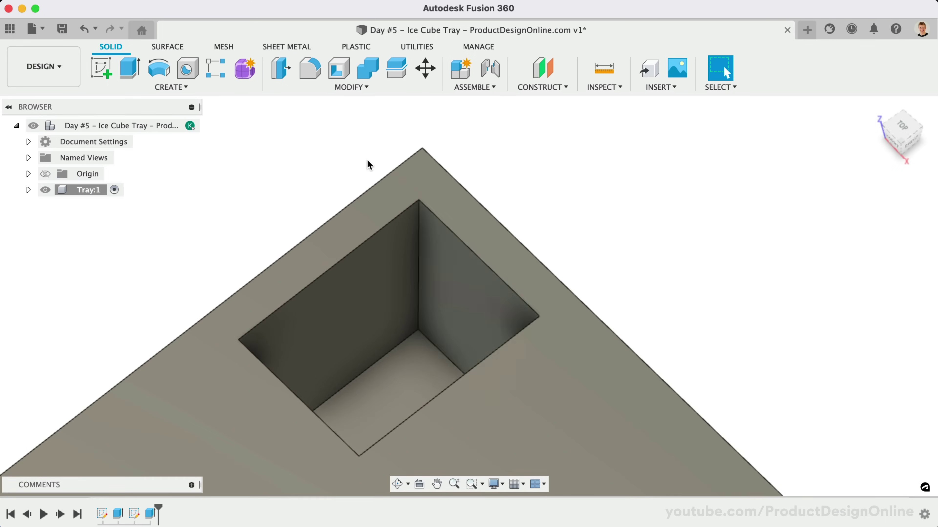
Fillet the pocket's four walls and floor with a 4 mm radius
{"action": "left_click", "coordinate": [317, 78]}
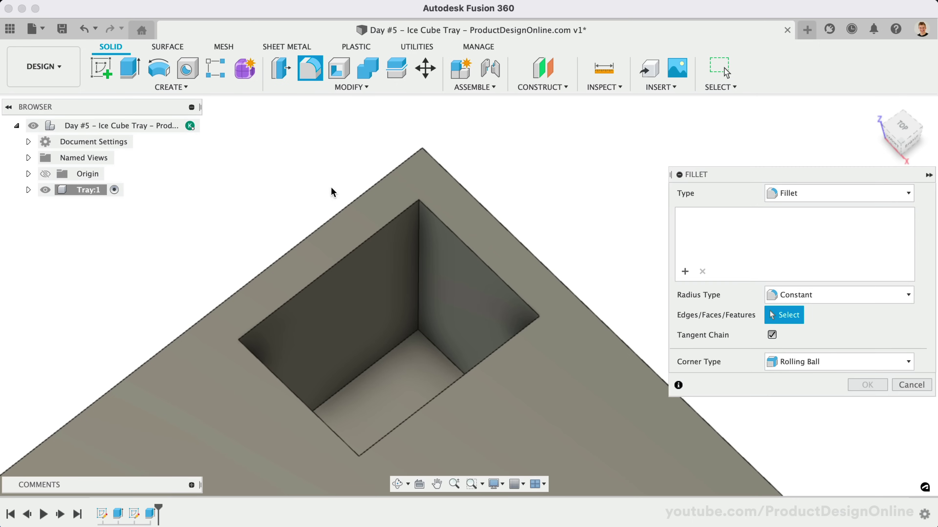
{"action": "left_click", "coordinate": [367, 286]}
{"action": "left_click", "coordinate": [446, 278]}
{"action": "left_click", "coordinate": [450, 370]}
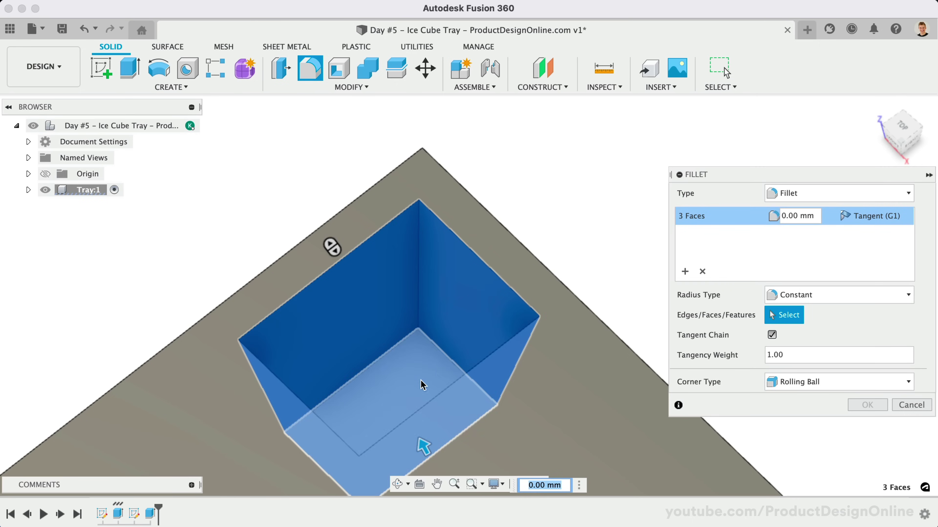
{"action": "left_click", "coordinate": [880, 134]}
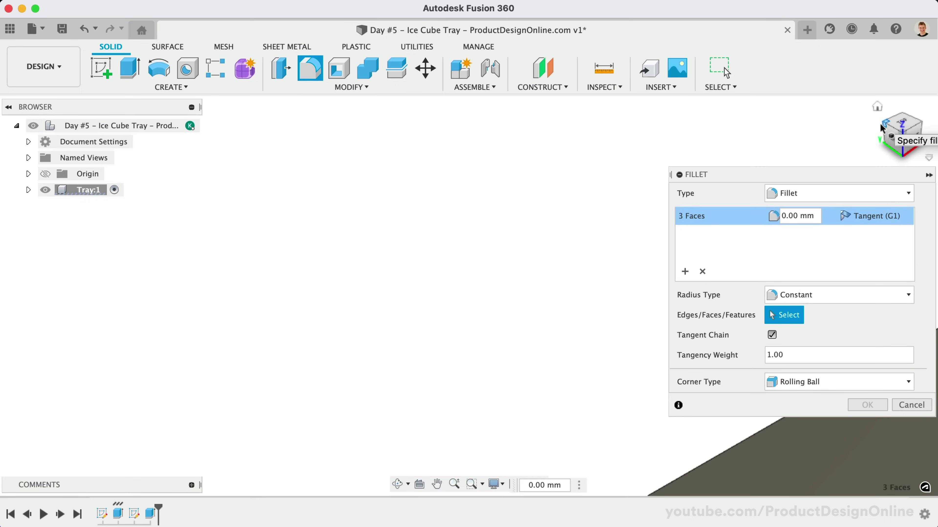
{"action": "left_click", "coordinate": [883, 131]}
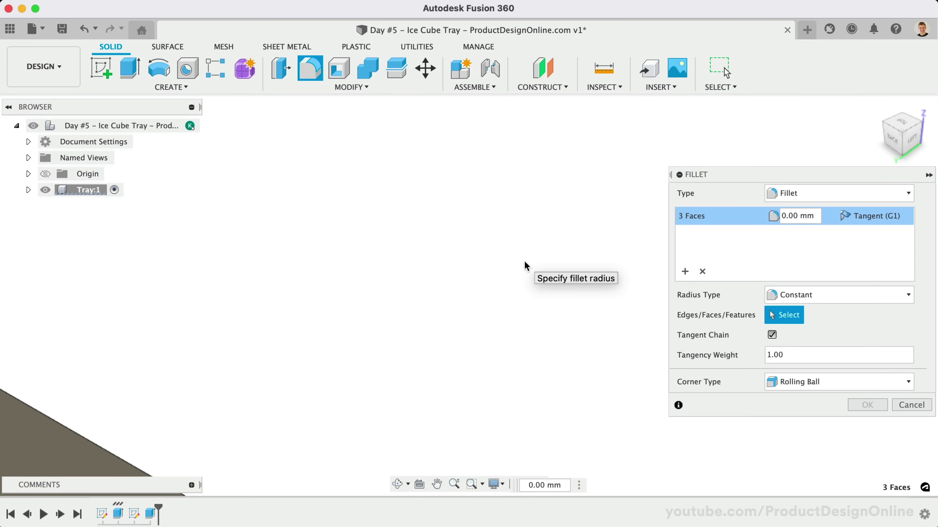
{"action": "scroll", "coordinate": [524, 261], "scroll_direction": "down", "scroll_amount": 3}
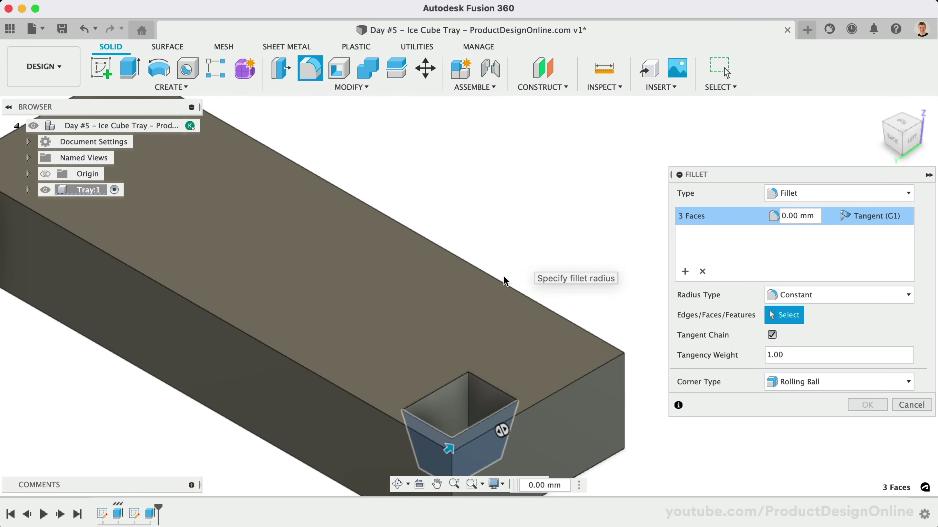
{"action": "left_click", "coordinate": [451, 404]}
{"action": "left_click", "coordinate": [484, 403]}
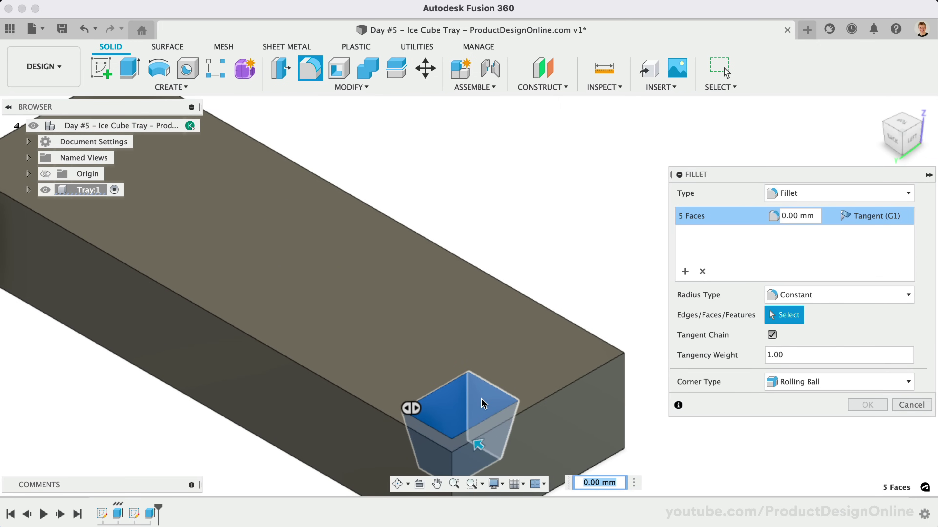
{"action": "scroll", "coordinate": [484, 403], "scroll_direction": "up", "scroll_amount": 3}
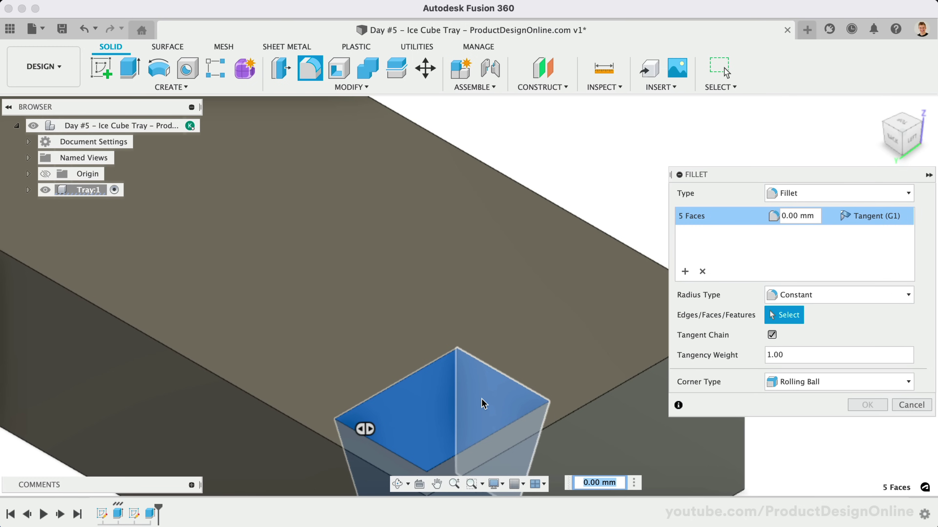
{"action": "type", "text": "4"}
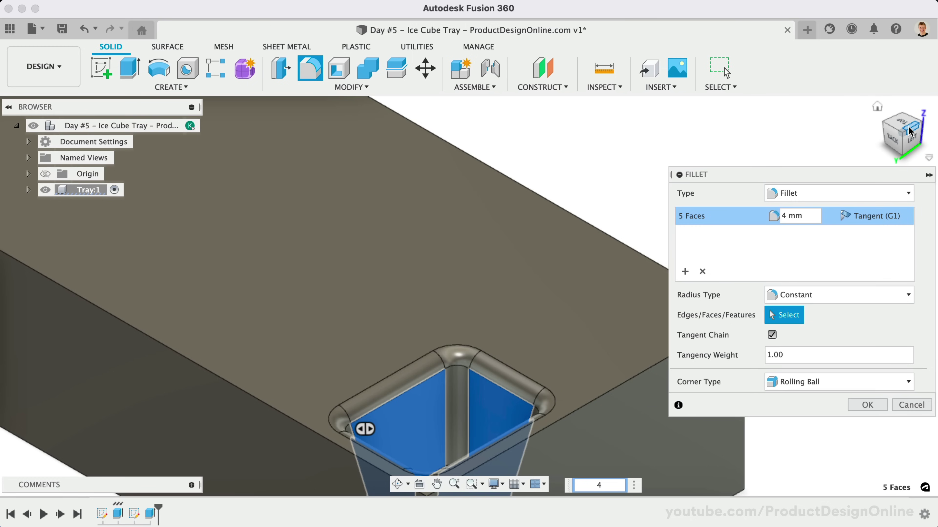
{"action": "left_click", "coordinate": [877, 106]}
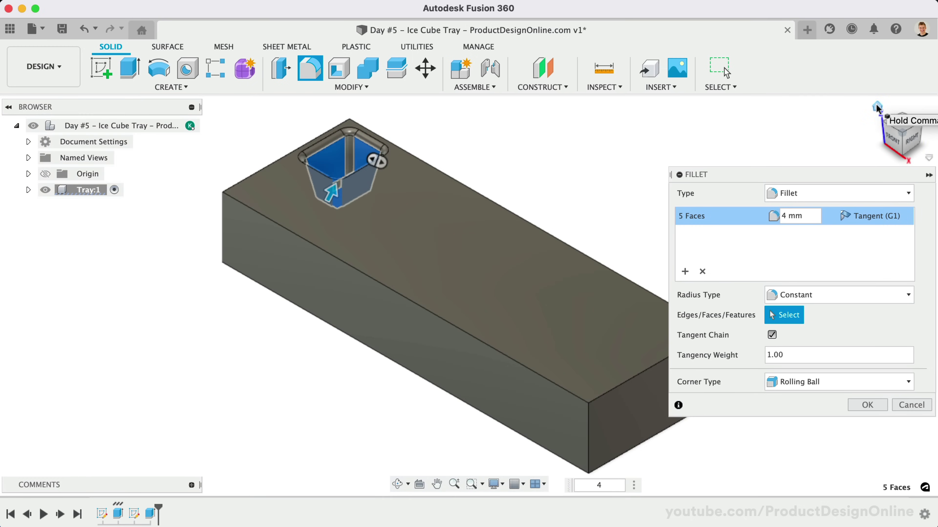
{"action": "left_click", "coordinate": [867, 405]}
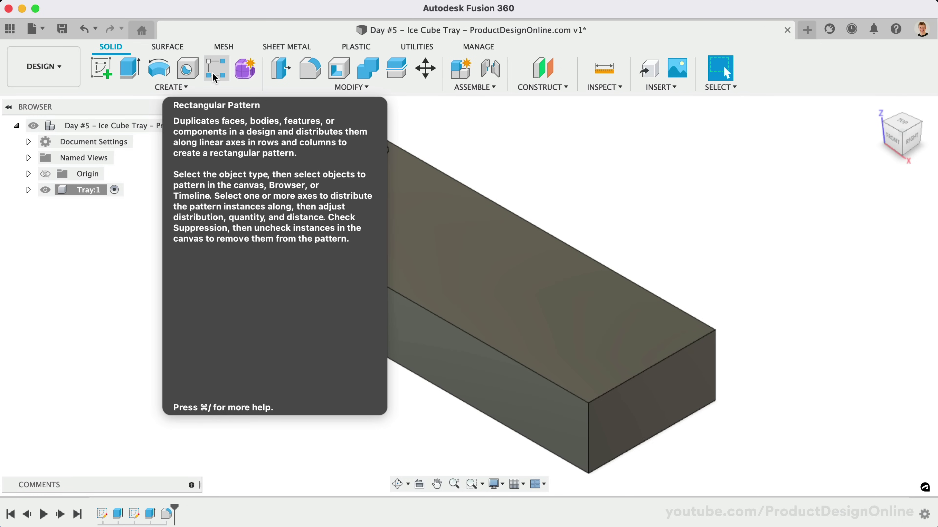
Start a rectangular pattern of Features, selecting Extrude1 and Fillet1
{"action": "left_click", "coordinate": [213, 74]}
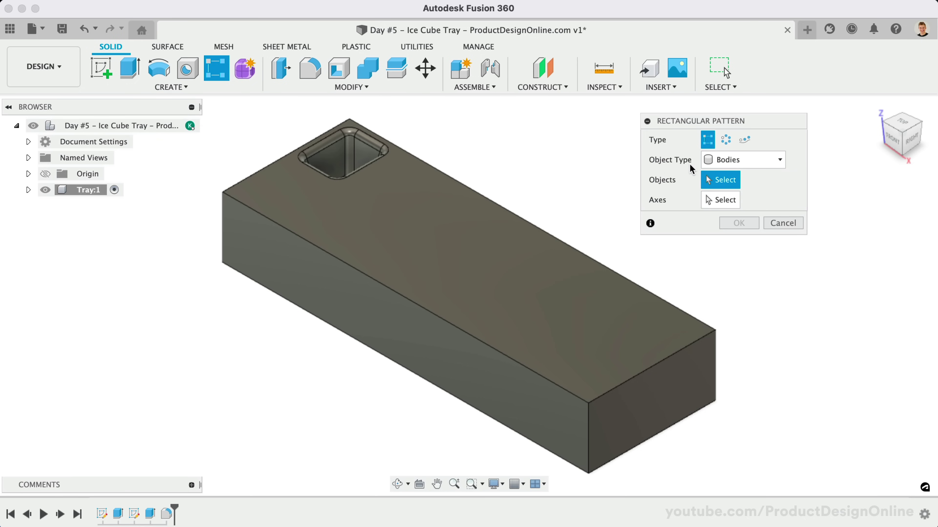
{"action": "left_click", "coordinate": [734, 160]}
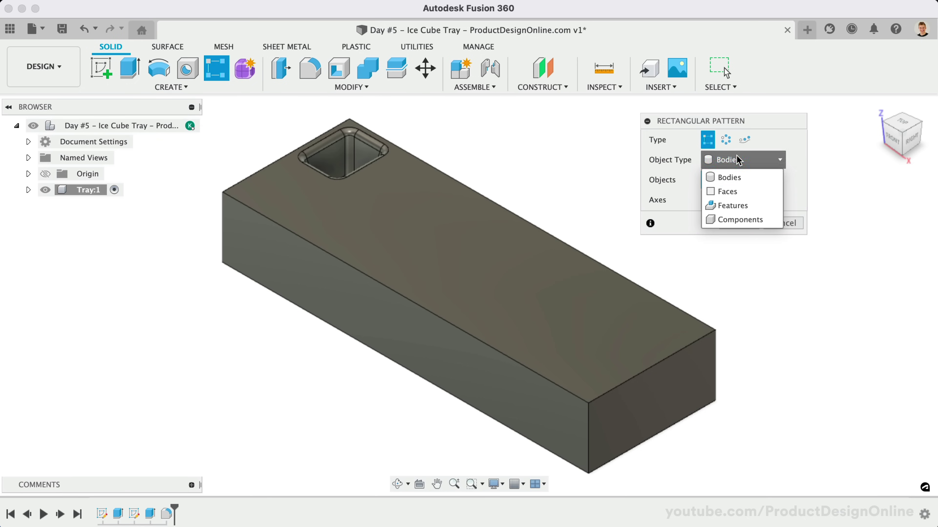
{"action": "left_click", "coordinate": [762, 203]}
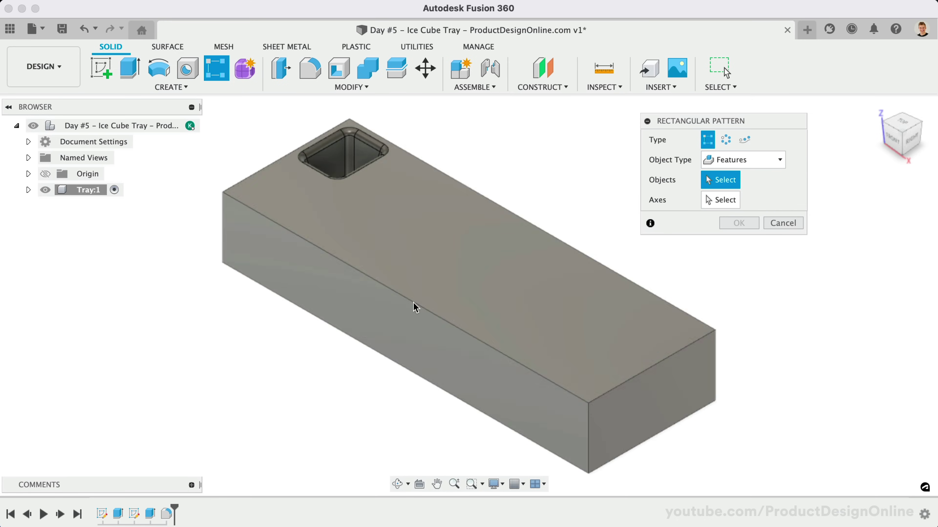
{"action": "left_click", "coordinate": [150, 513]}
{"action": "left_click", "coordinate": [166, 515]}
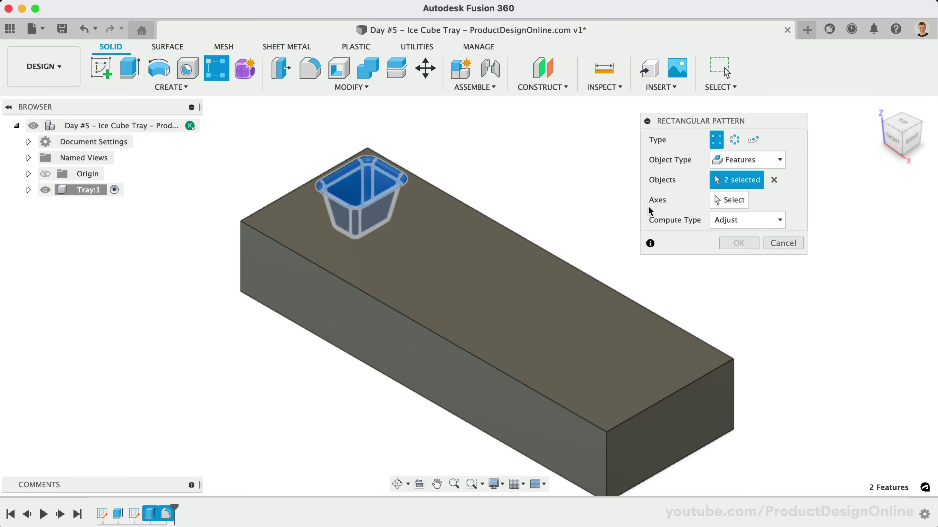
Use the tray's long and short top edges as directions, spacing copies 50 mm and 40 mm
{"action": "left_click", "coordinate": [718, 202]}
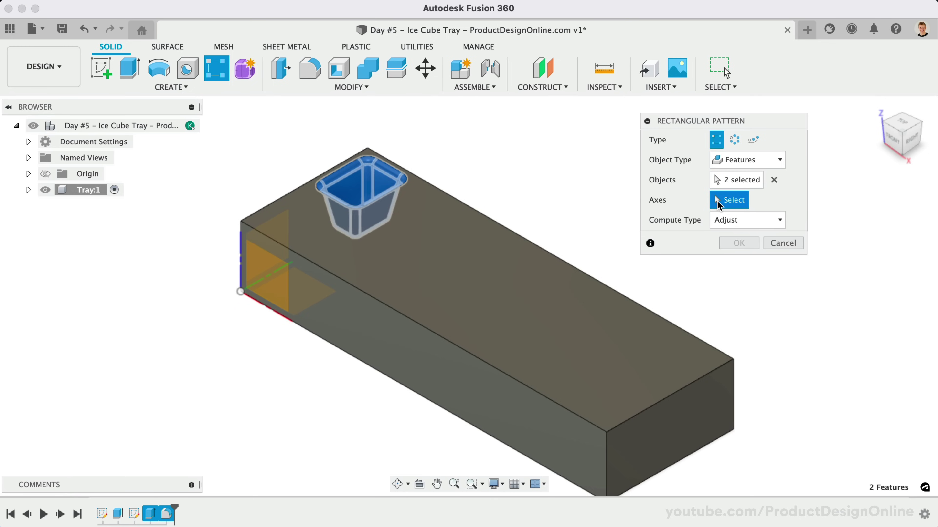
{"action": "left_click", "coordinate": [445, 193]}
{"action": "left_click", "coordinate": [288, 196]}
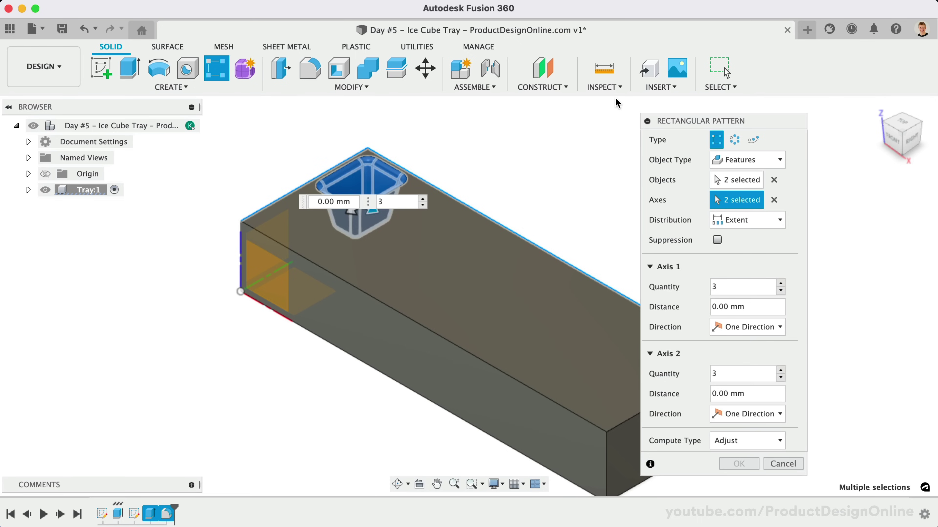
{"action": "left_click_drag", "start_coordinate": [721, 123], "coordinate": [757, 70]}
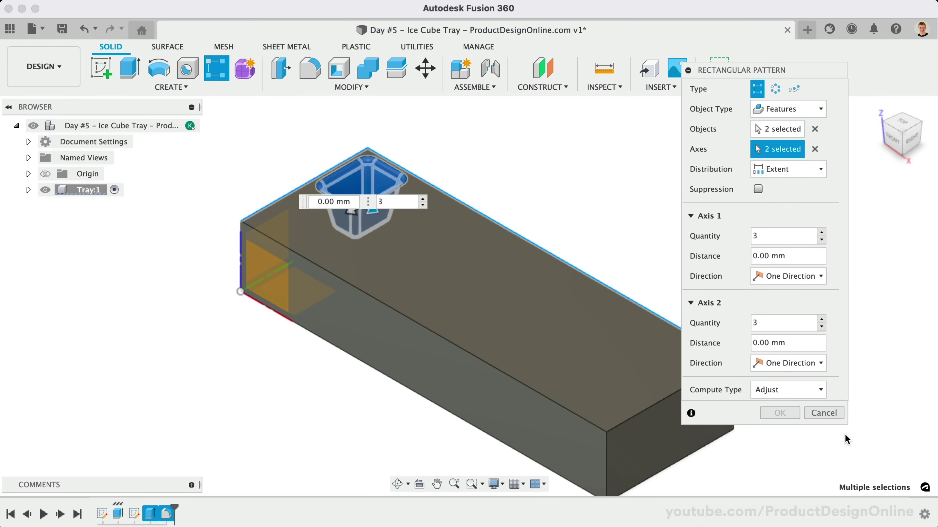
{"action": "left_click_drag", "start_coordinate": [846, 424], "coordinate": [868, 448]}
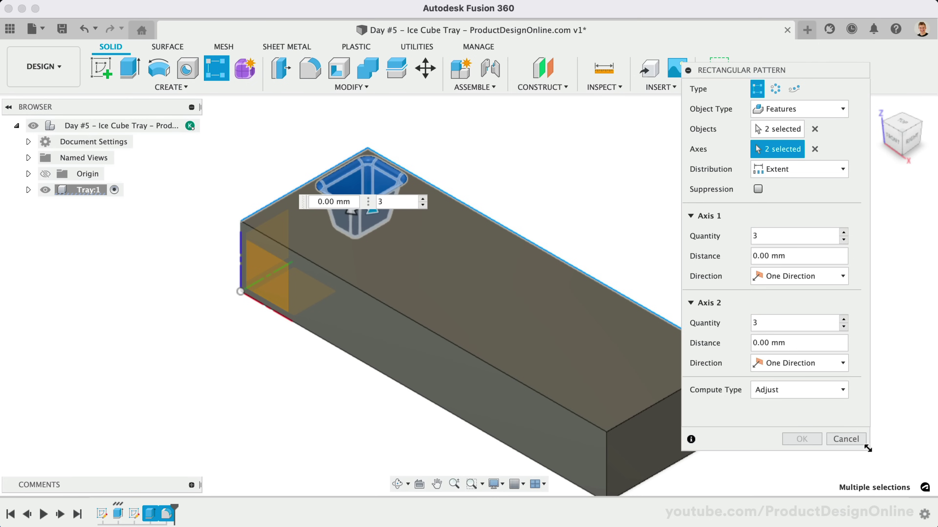
{"action": "scroll", "coordinate": [413, 247], "scroll_direction": "right", "scroll_amount": 3}
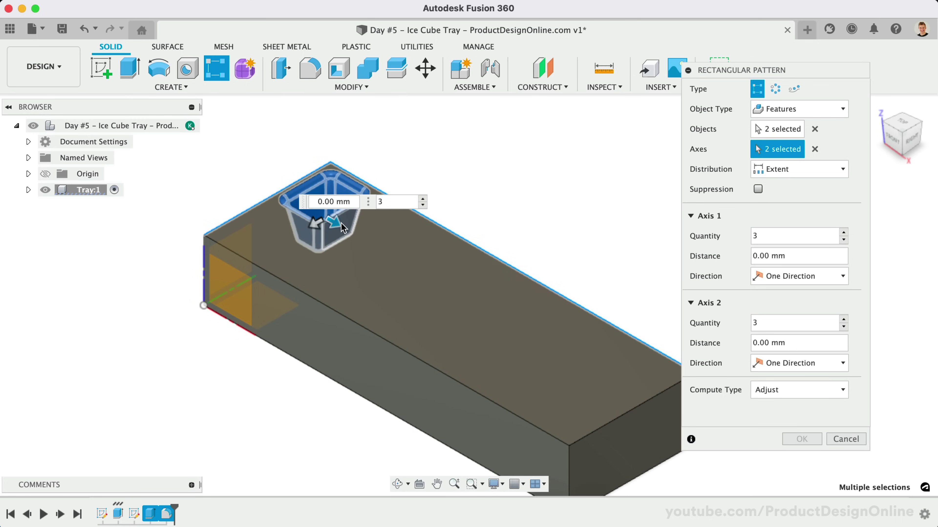
{"action": "left_click_drag", "start_coordinate": [341, 227], "coordinate": [394, 263]}
{"action": "key", "text": "Tab"}
{"action": "left_click_drag", "start_coordinate": [313, 223], "coordinate": [268, 252]}
{"action": "key", "text": "Tab"}
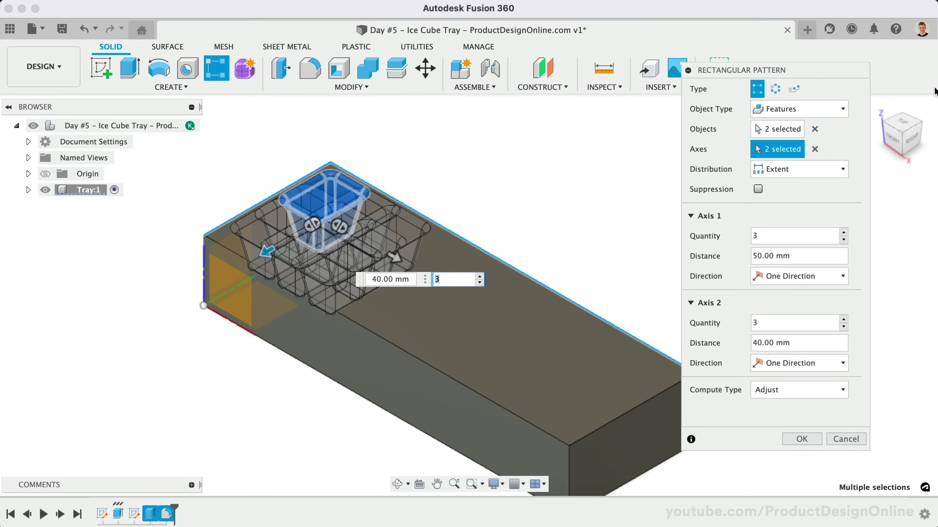
Set Axis 1 to 7 pockets spread over 255 mm with Extent distribution
{"action": "left_click", "coordinate": [902, 126]}
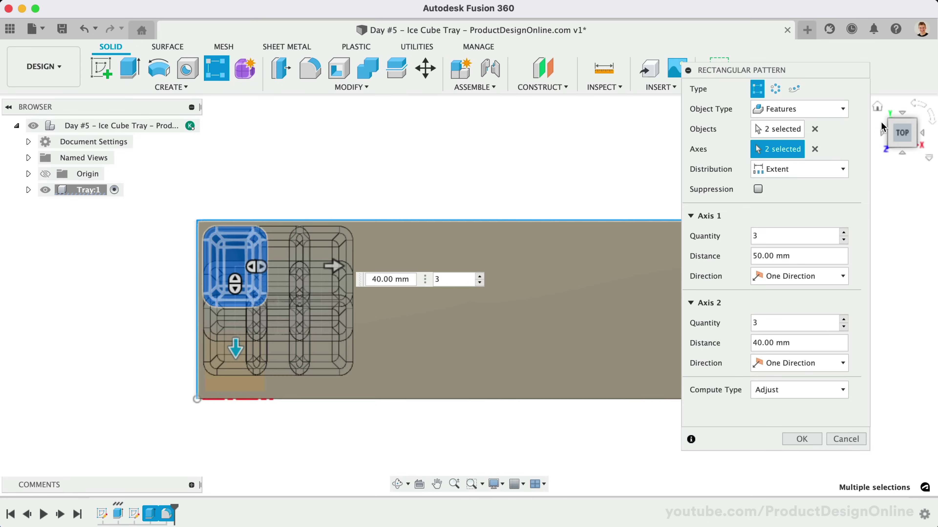
{"action": "left_click", "coordinate": [767, 233]}
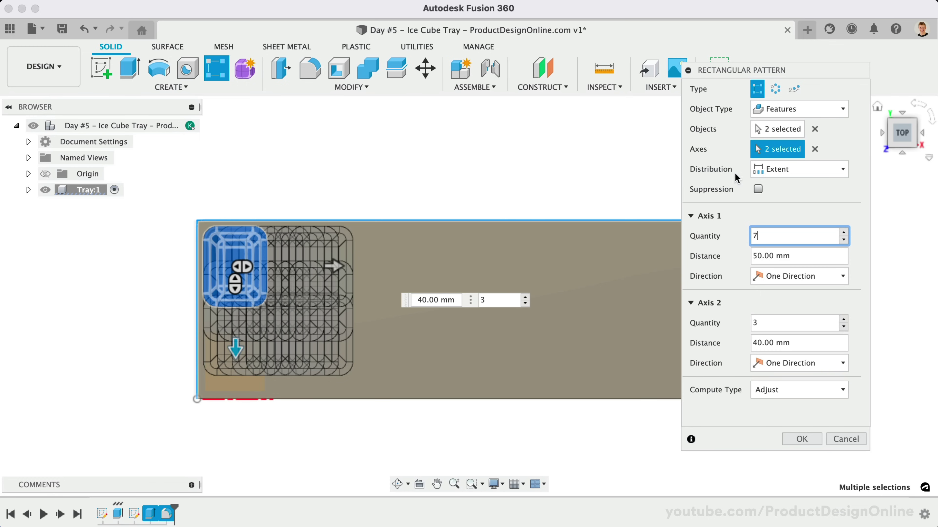
{"action": "left_click", "coordinate": [772, 168]}
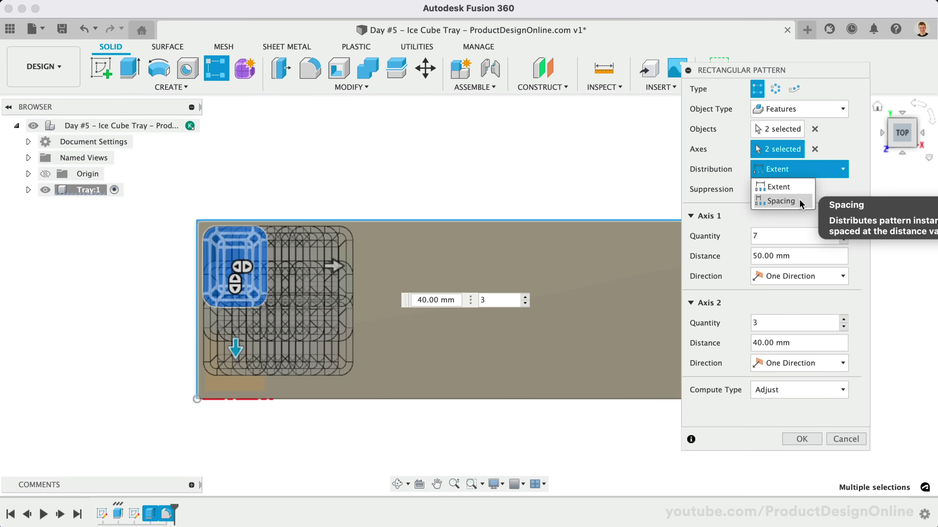
{"action": "left_click", "coordinate": [827, 193]}
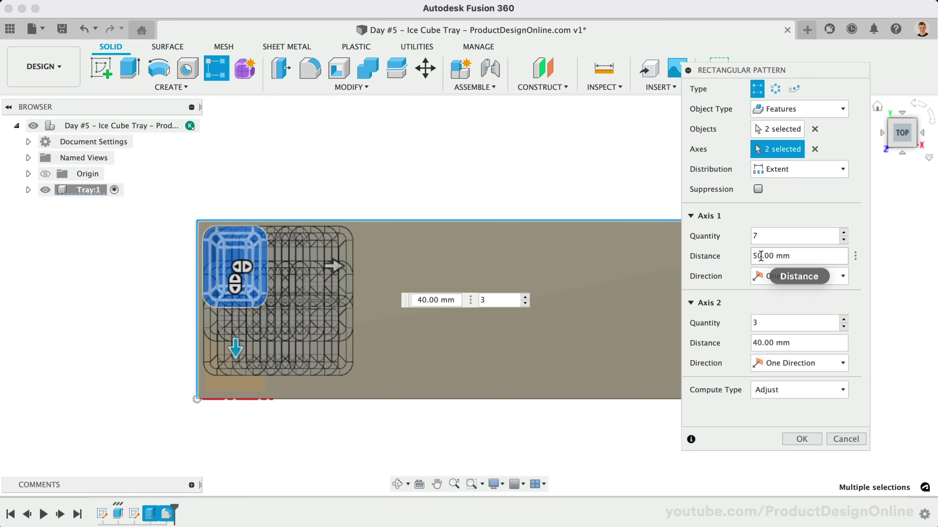
{"action": "left_click_drag", "start_coordinate": [761, 256], "coordinate": [744, 260]}
{"action": "type", "text": "255"}
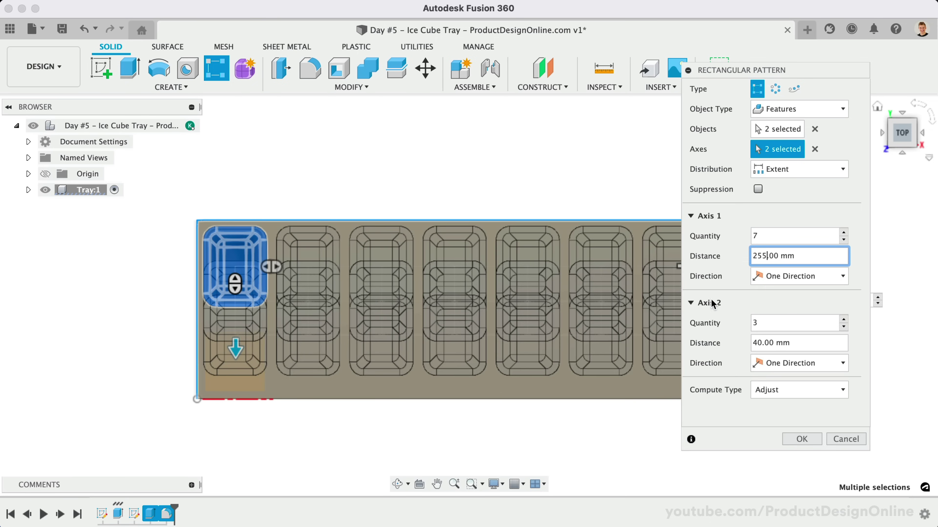
Set Axis 2 to 2 rows over 50 mm, use Optimized compute, and apply the pattern
{"action": "left_click", "coordinate": [843, 327]}
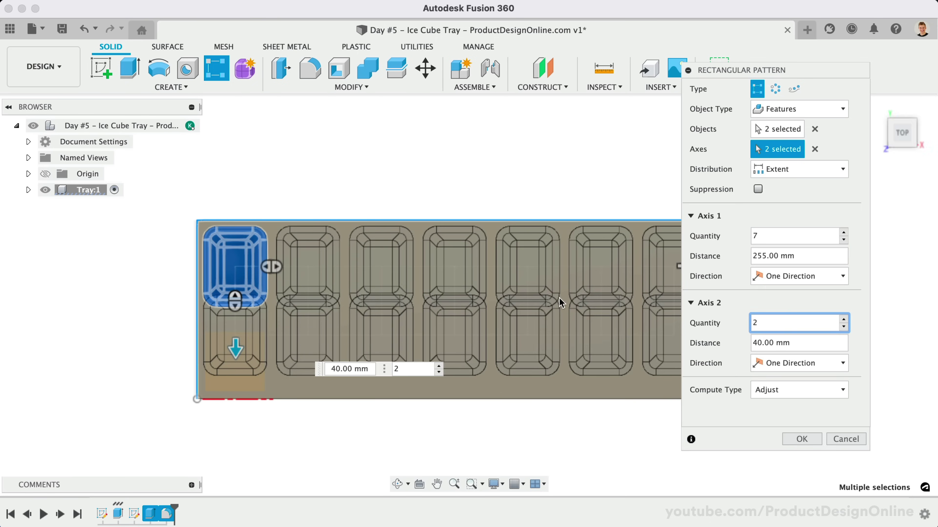
{"action": "middle_click_drag", "start_coordinate": [625, 306], "coordinate": [560, 303]}
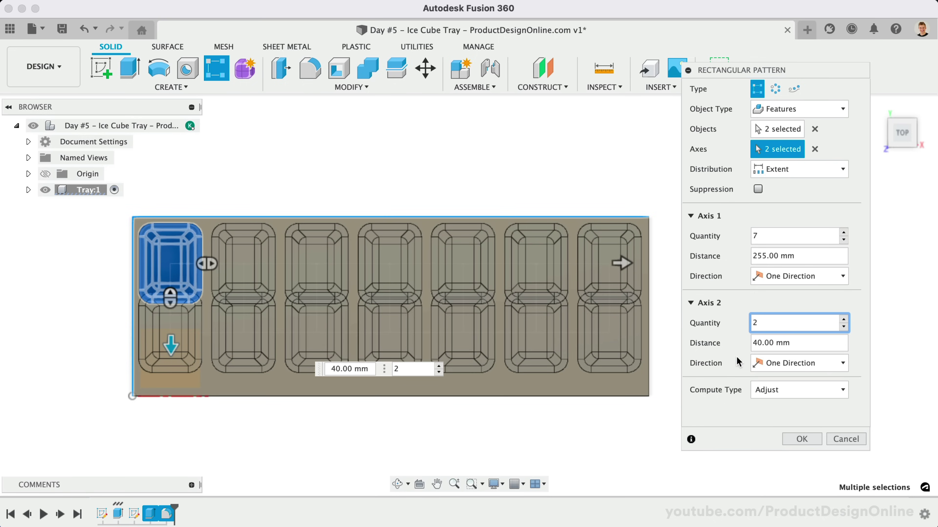
{"action": "left_click_drag", "start_coordinate": [755, 344], "coordinate": [746, 348]}
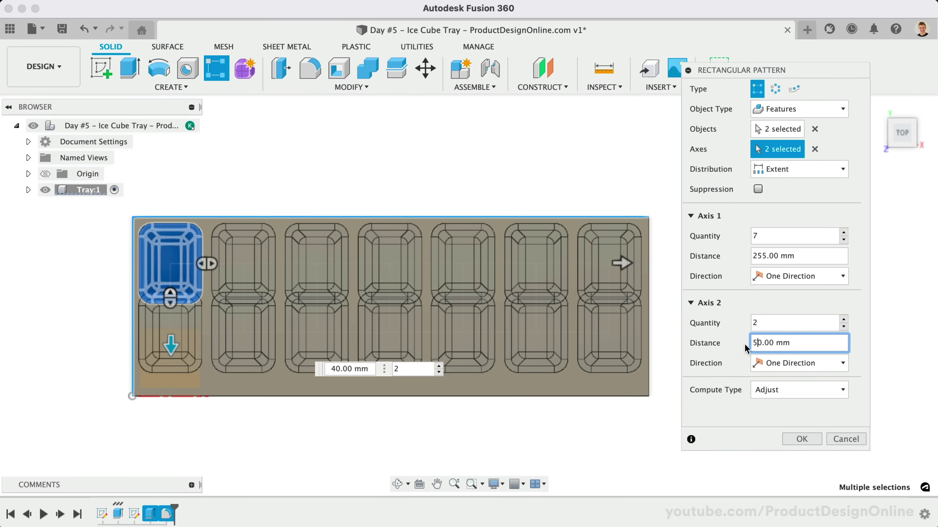
{"action": "type", "text": "5"}
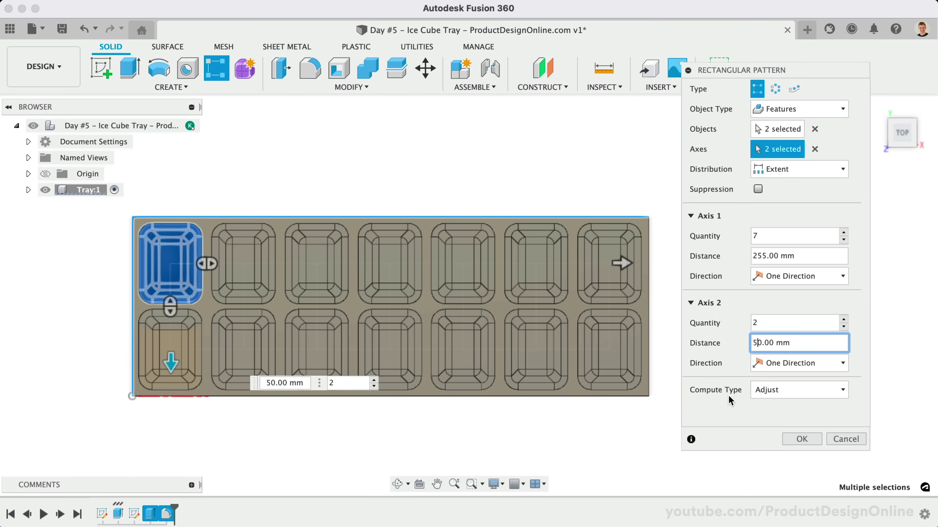
{"action": "left_click", "coordinate": [782, 389]}
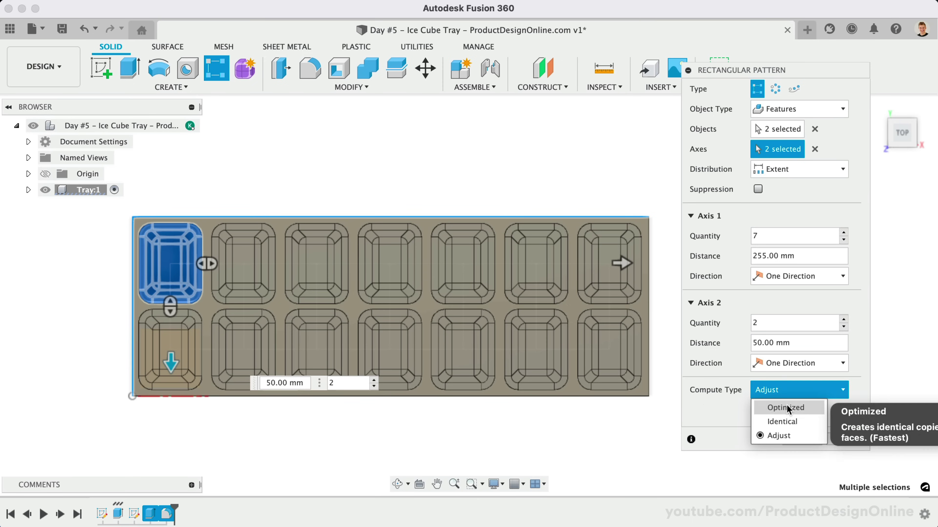
{"action": "left_click", "coordinate": [809, 407]}
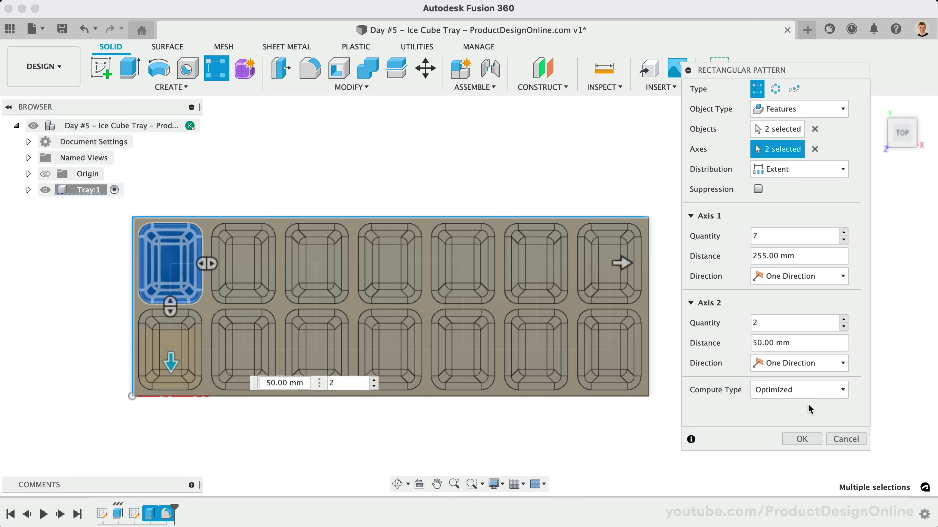
{"action": "left_click", "coordinate": [805, 442]}
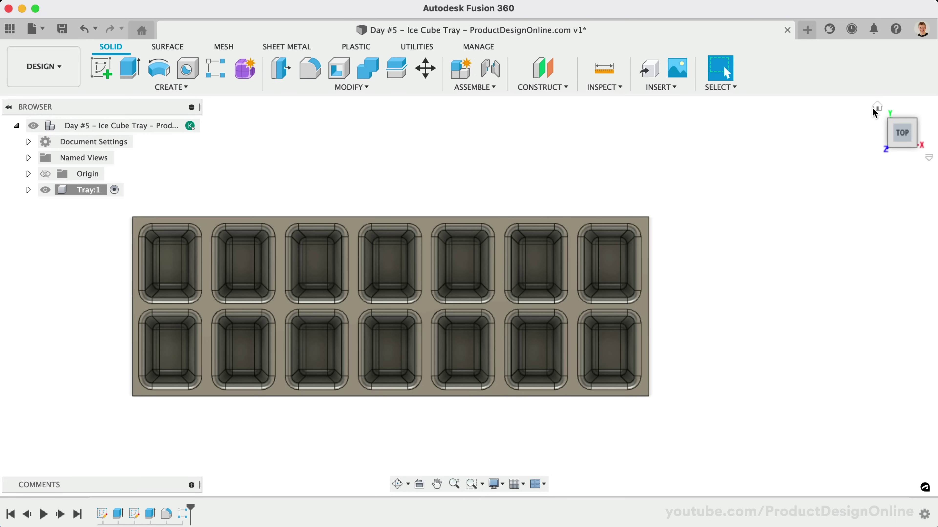
Return the solid ice cube tray to the home isometric view
{"action": "left_click", "coordinate": [873, 107]}
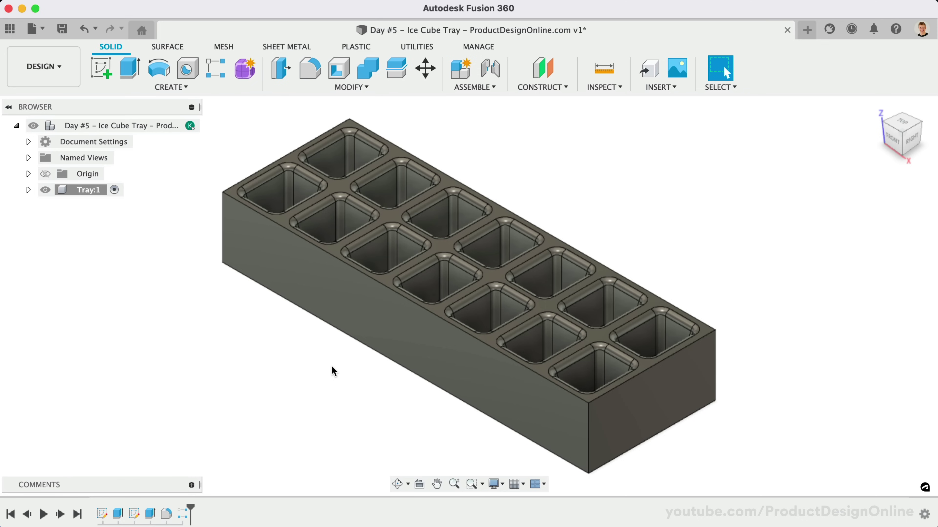
Start a shell and pick the four outer side faces and bottom face to remove
{"action": "left_click", "coordinate": [342, 77]}
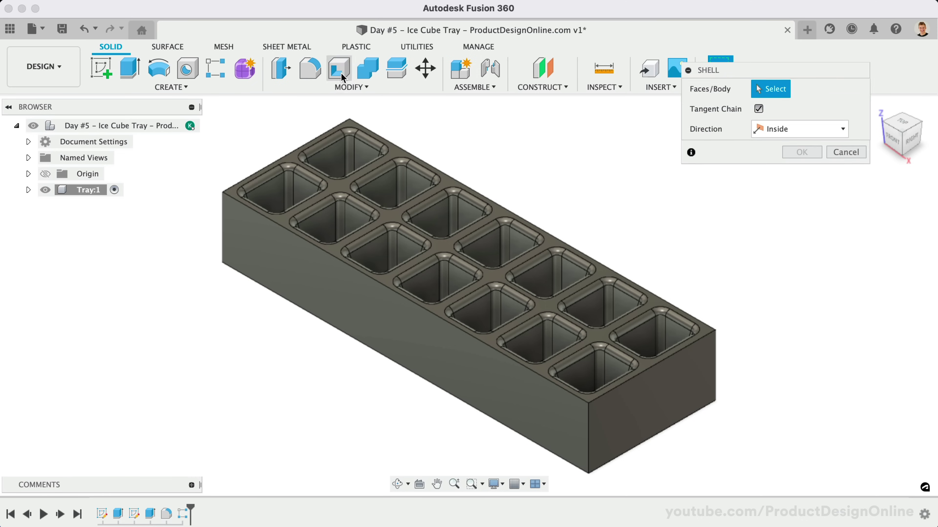
{"action": "left_click", "coordinate": [331, 314]}
{"action": "left_click", "coordinate": [620, 399]}
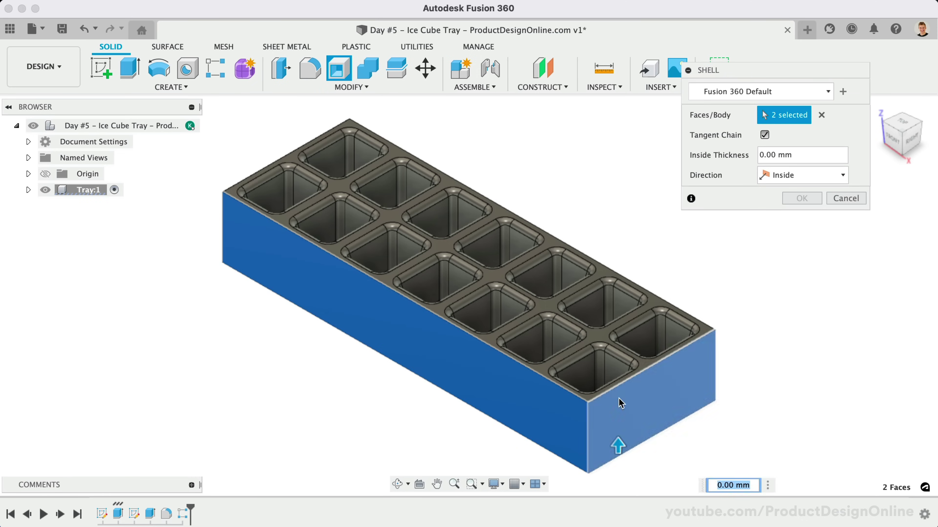
{"action": "left_click", "coordinate": [921, 129]}
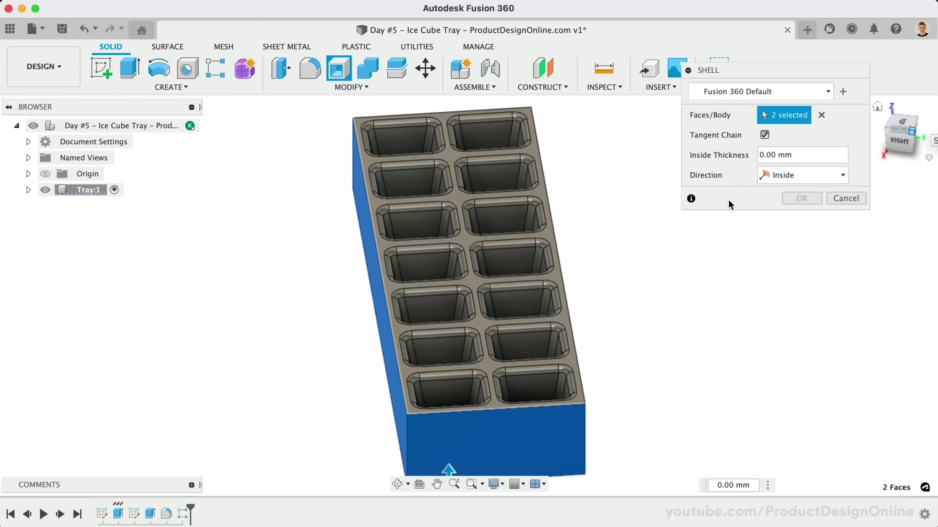
{"action": "left_click", "coordinate": [567, 321]}
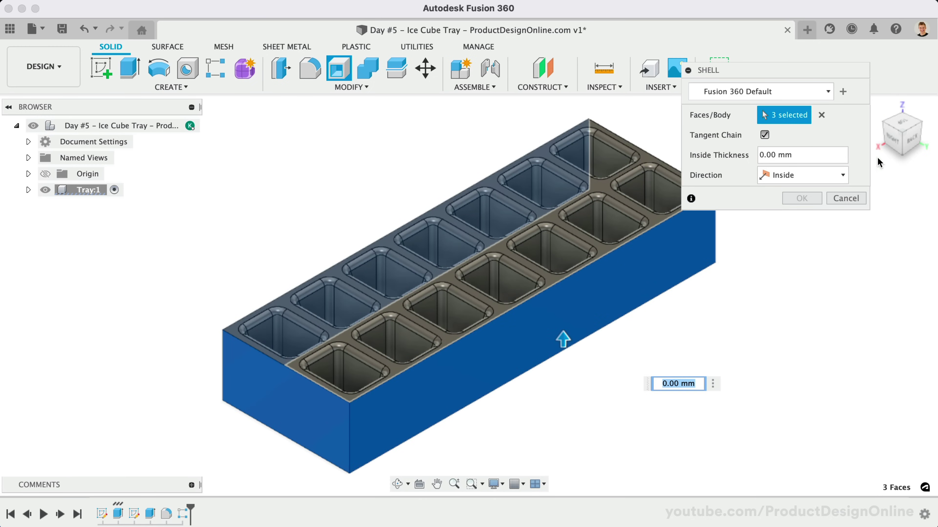
{"action": "left_click", "coordinate": [921, 131]}
{"action": "left_click", "coordinate": [666, 394]}
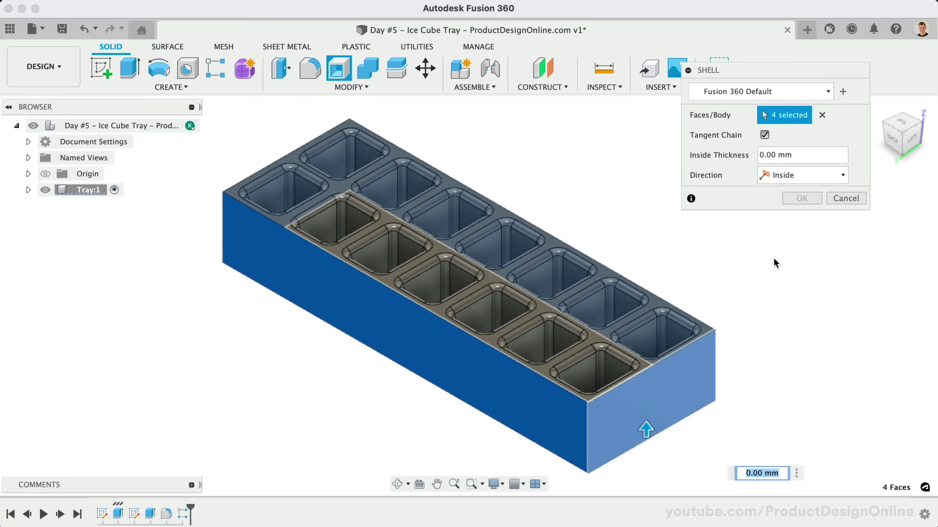
{"action": "left_click", "coordinate": [893, 159]}
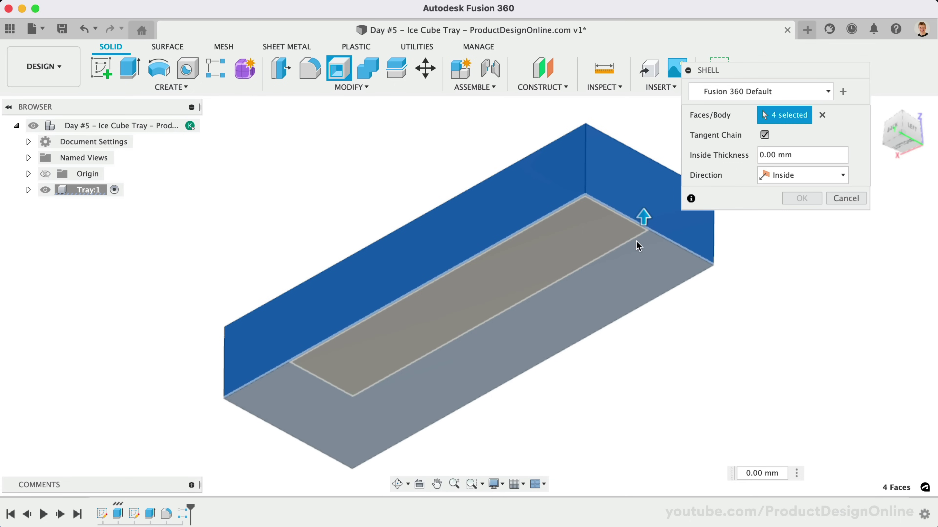
{"action": "left_click", "coordinate": [638, 245]}
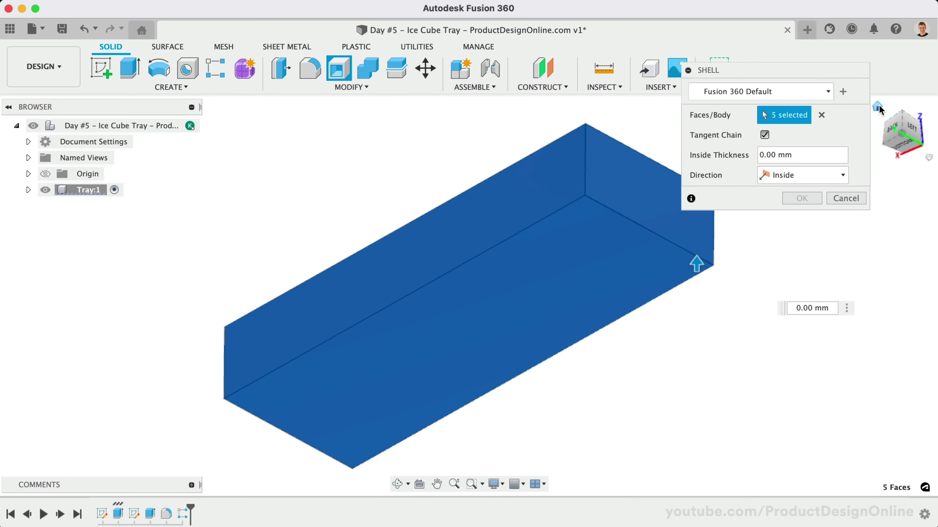
{"action": "left_click", "coordinate": [879, 107]}
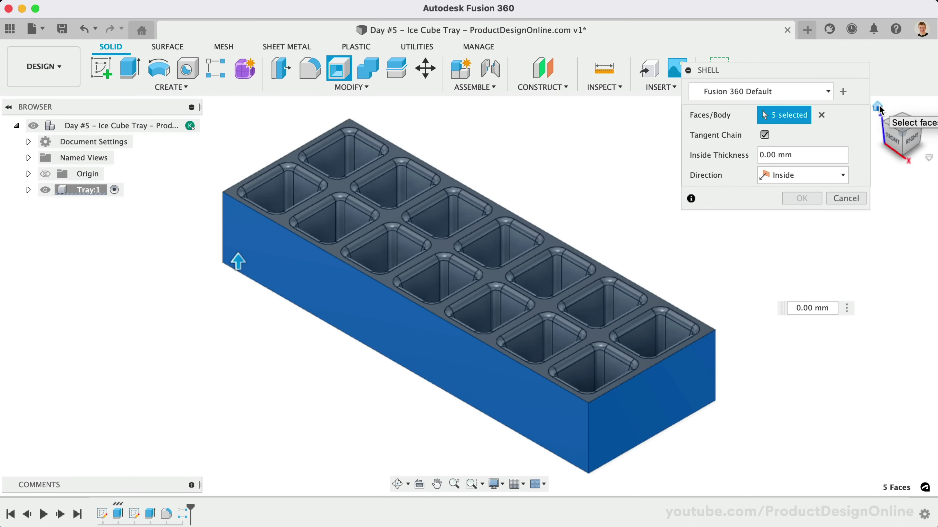
Set the inside shell thickness to 2 mm and confirm
{"action": "double_click", "coordinate": [762, 154]}
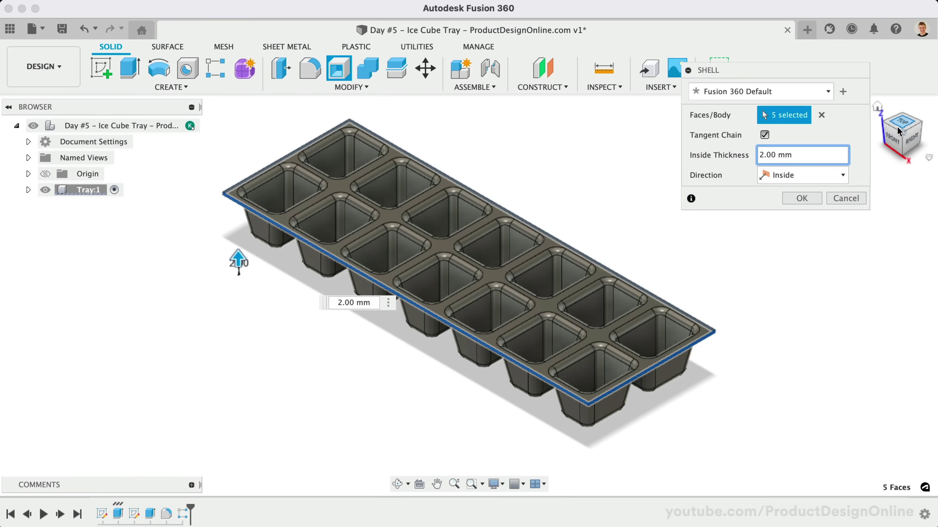
{"action": "left_click_drag", "start_coordinate": [898, 131], "coordinate": [891, 138]}
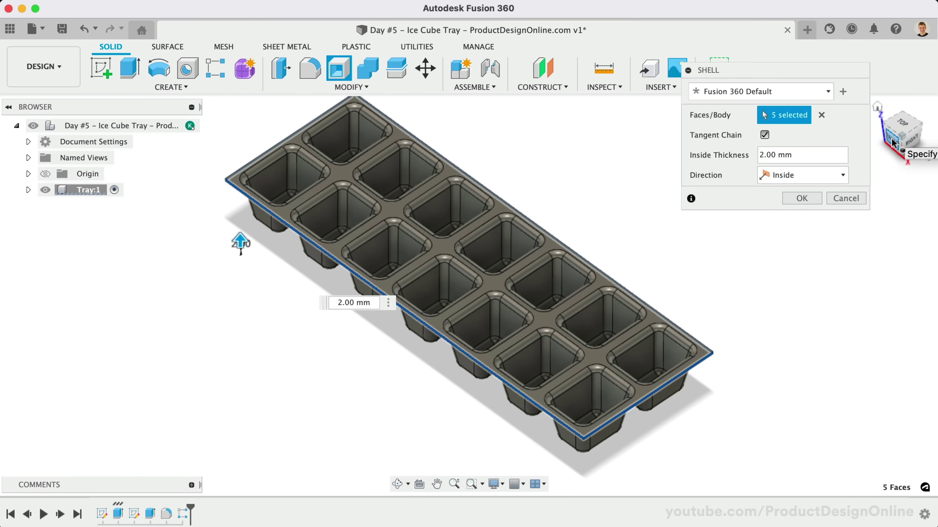
{"action": "left_click", "coordinate": [802, 200]}
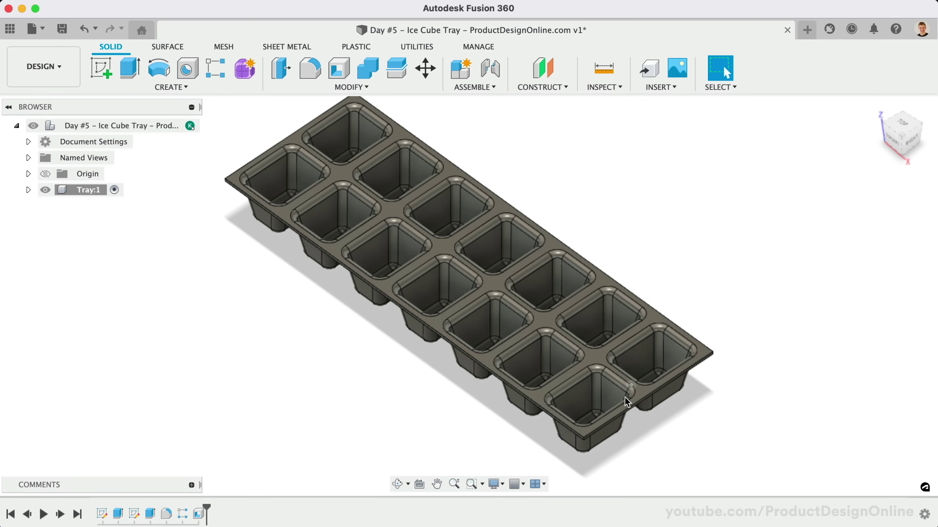
Fillet the vertical rim corner edges of the tray with a 10 mm radius
{"action": "scroll", "coordinate": [621, 404], "scroll_direction": "down", "scroll_amount": 5}
{"action": "scroll", "coordinate": [621, 404], "scroll_direction": "up", "scroll_amount": 5}
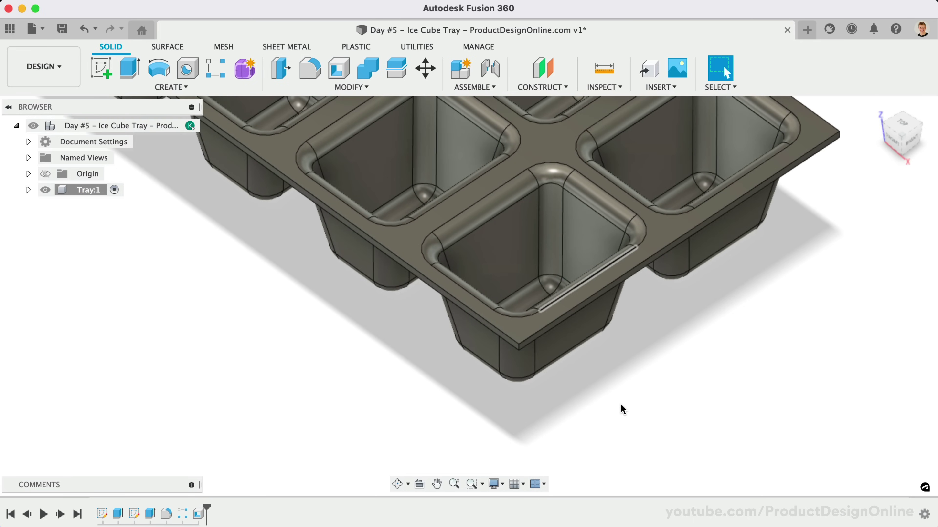
{"action": "left_click", "coordinate": [303, 65]}
{"action": "middle_click_drag", "start_coordinate": [419, 379], "coordinate": [509, 356], "text": "shift"}
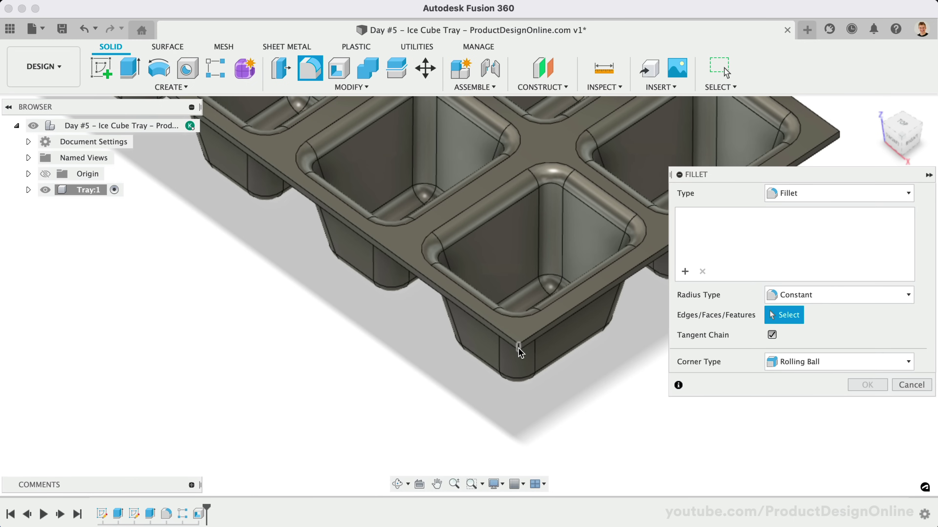
{"action": "left_click", "coordinate": [517, 355]}
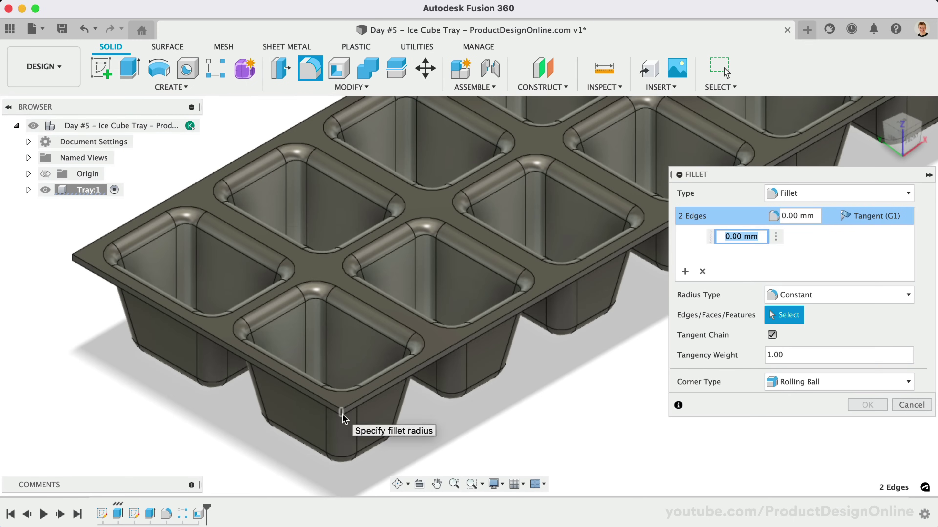
{"action": "left_click", "coordinate": [341, 414]}
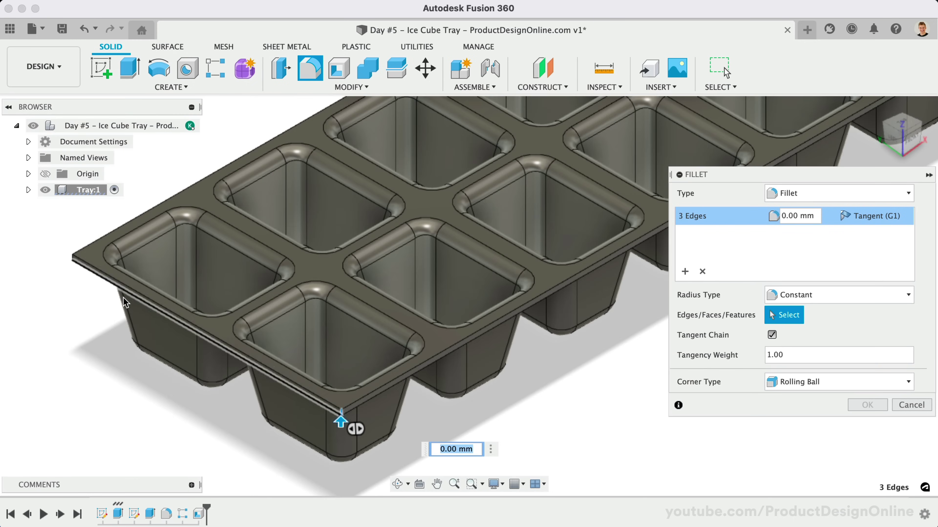
{"action": "left_click", "coordinate": [73, 259]}
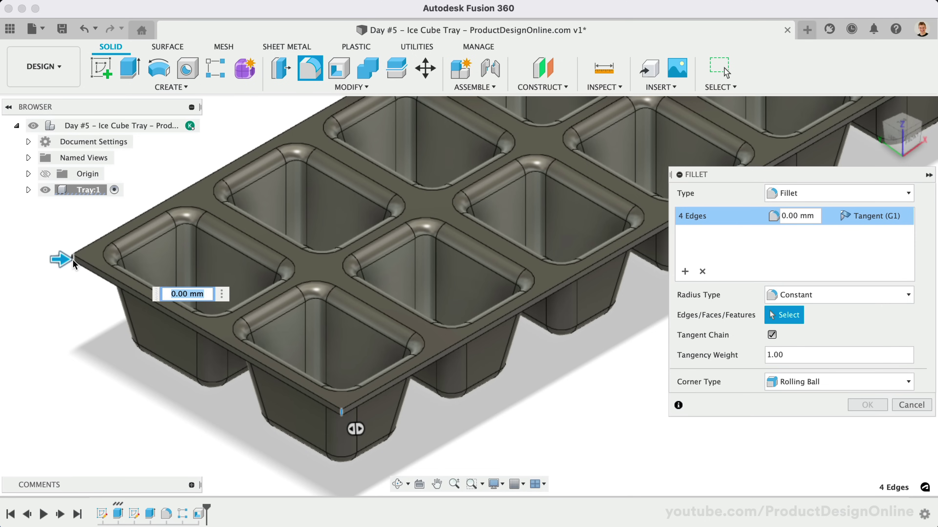
{"action": "type", "text": "10"}
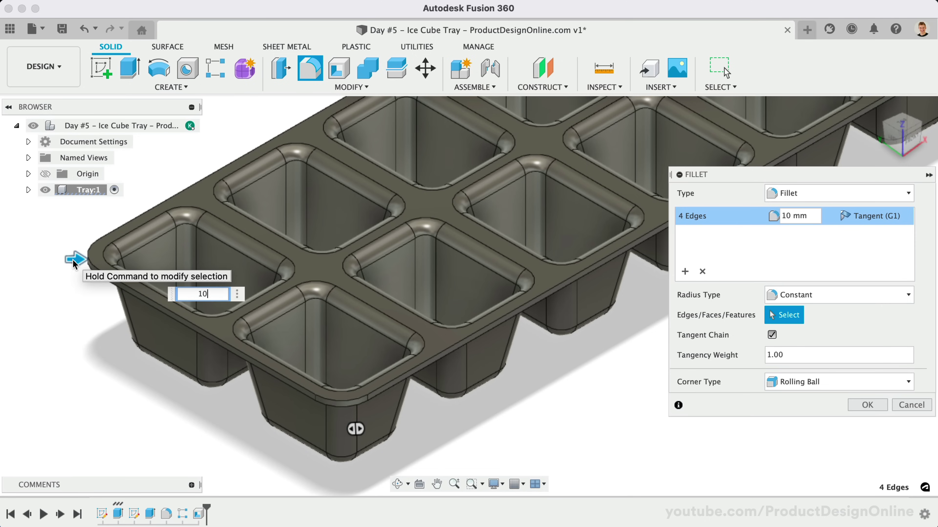
{"action": "key", "text": "Return"}
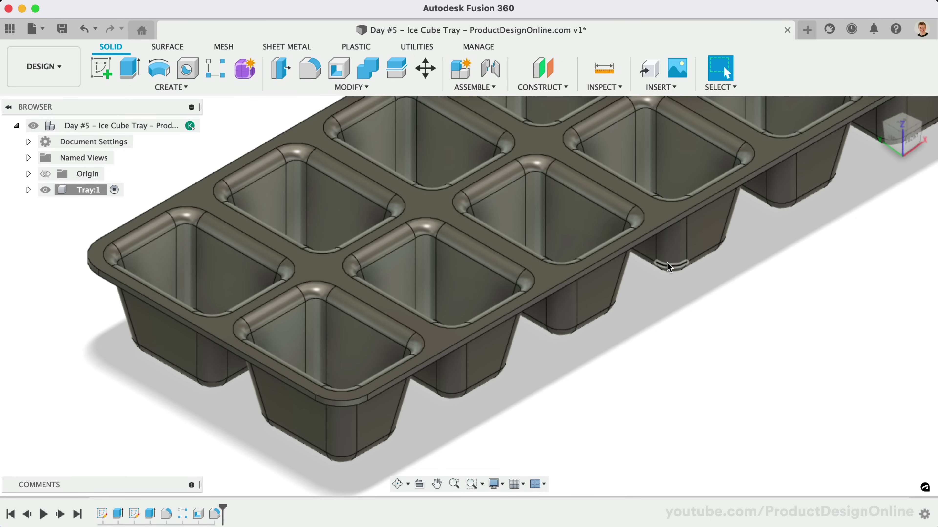
Return to the home view of the tray and bring up the Construct commands
{"action": "left_click", "coordinate": [877, 108]}
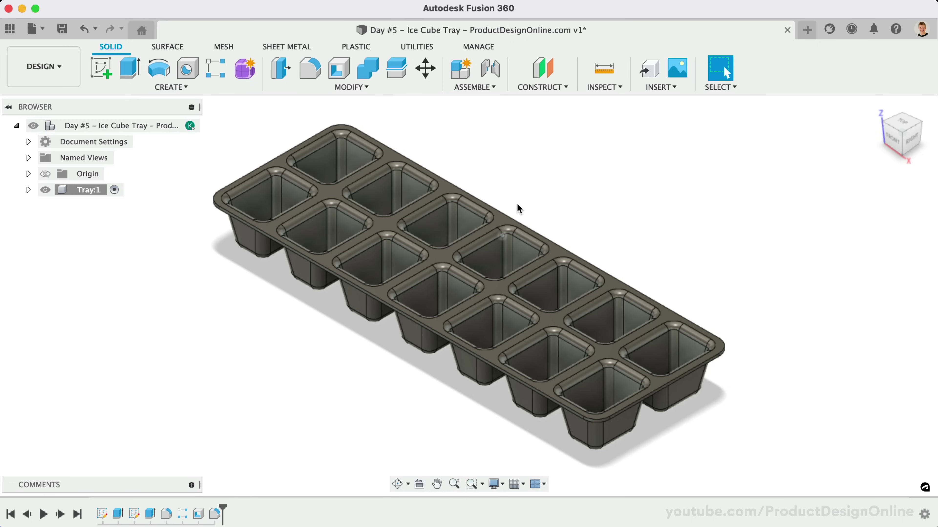
{"action": "left_click", "coordinate": [543, 88]}
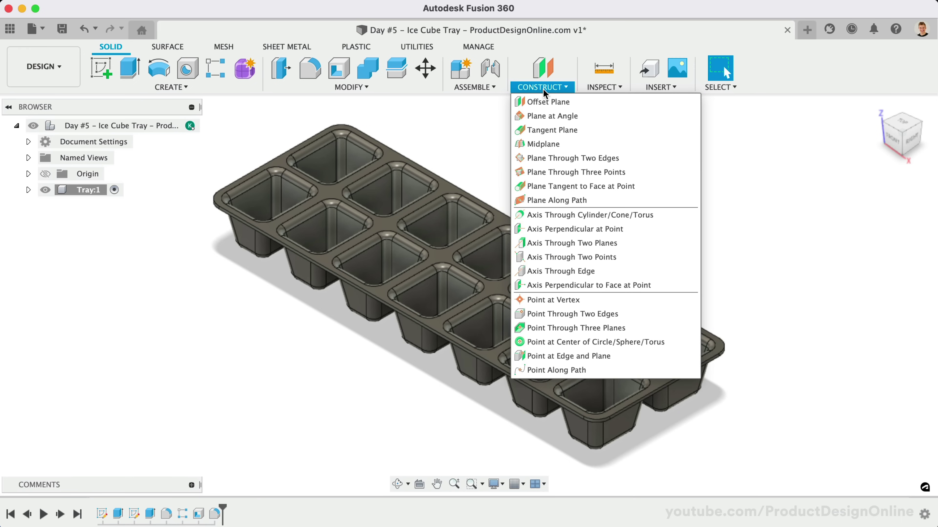
Create a midplane between the two long rim side faces of the tray
{"action": "left_click", "coordinate": [553, 144]}
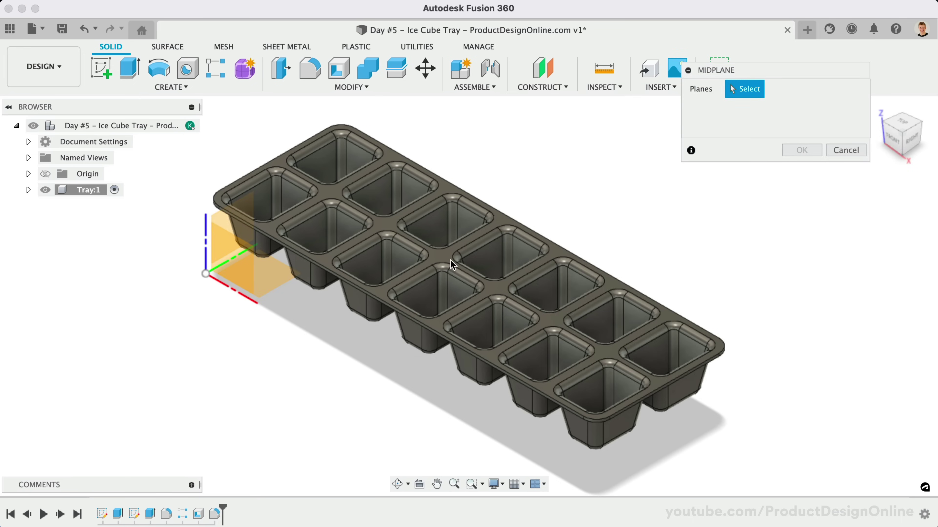
{"action": "scroll", "coordinate": [394, 367], "scroll_direction": "up", "scroll_amount": 5}
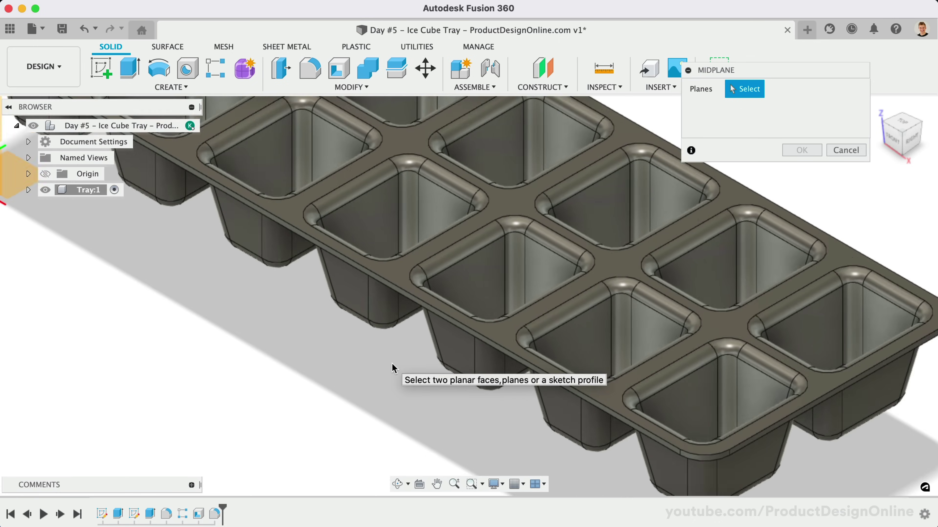
{"action": "scroll", "coordinate": [393, 368], "scroll_direction": "up", "scroll_amount": 2}
{"action": "left_click", "coordinate": [416, 303]}
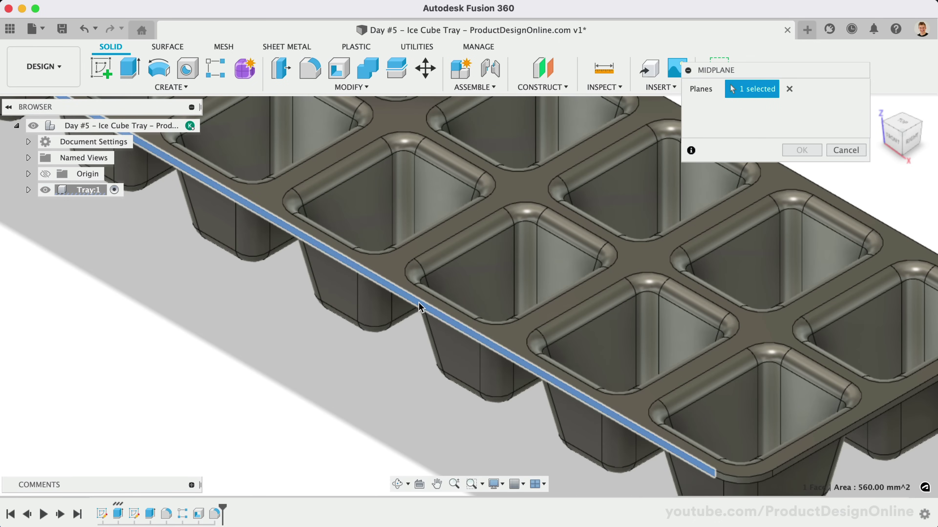
{"action": "left_click_drag", "start_coordinate": [901, 135], "coordinate": [530, 268]}
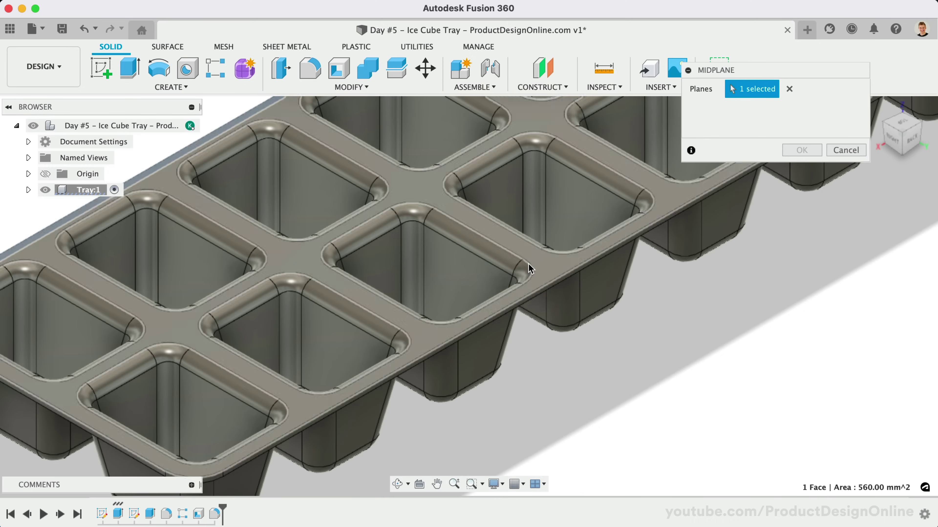
{"action": "left_click", "coordinate": [536, 295]}
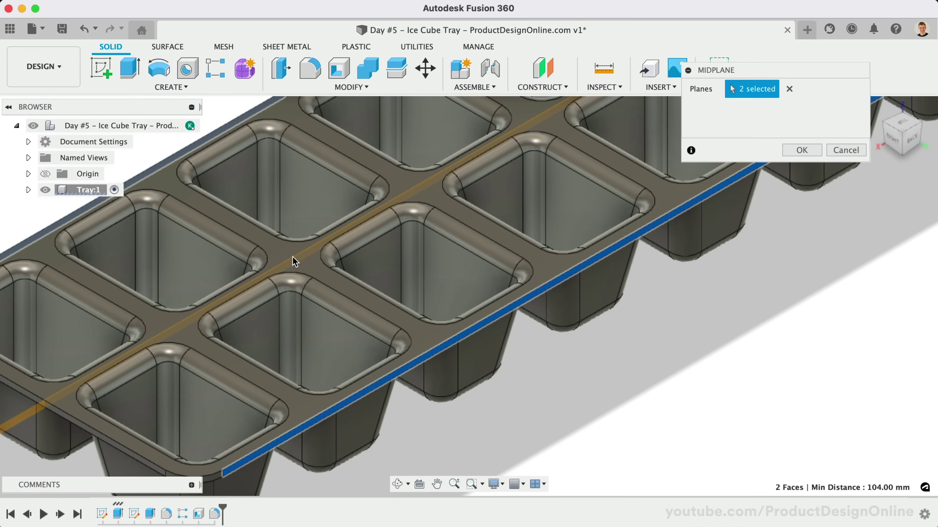
{"action": "left_click", "coordinate": [801, 150]}
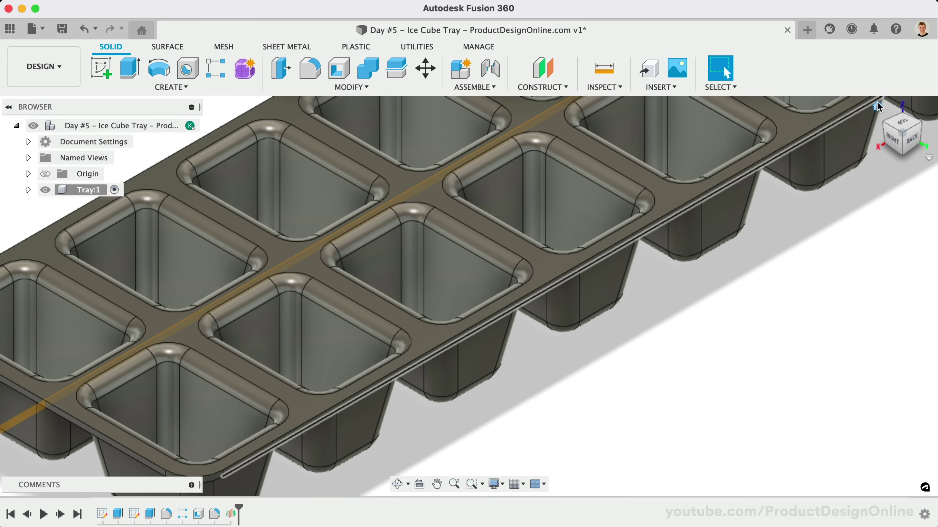
{"action": "left_click", "coordinate": [872, 108]}
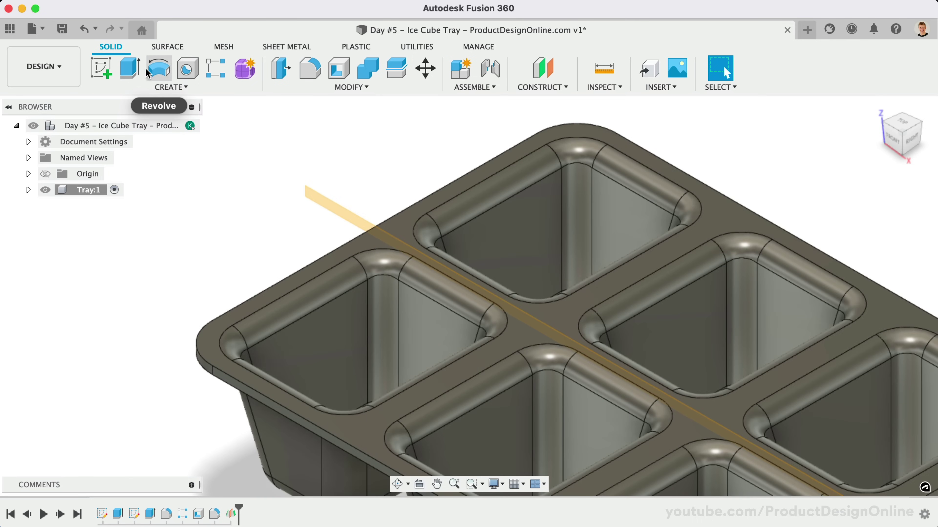
Start a new sketch on the construction midplane
{"action": "left_click", "coordinate": [106, 68]}
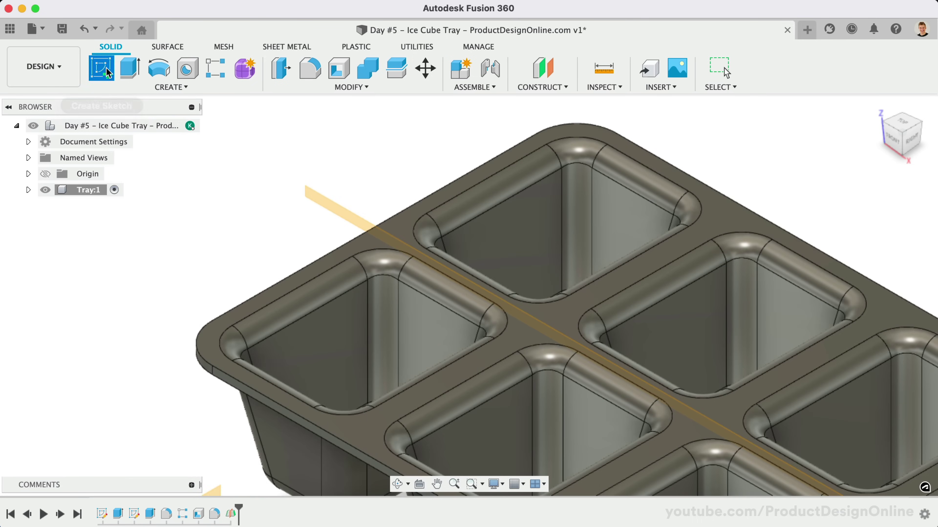
{"action": "left_click", "coordinate": [312, 187]}
{"action": "left_click", "coordinate": [333, 206]}
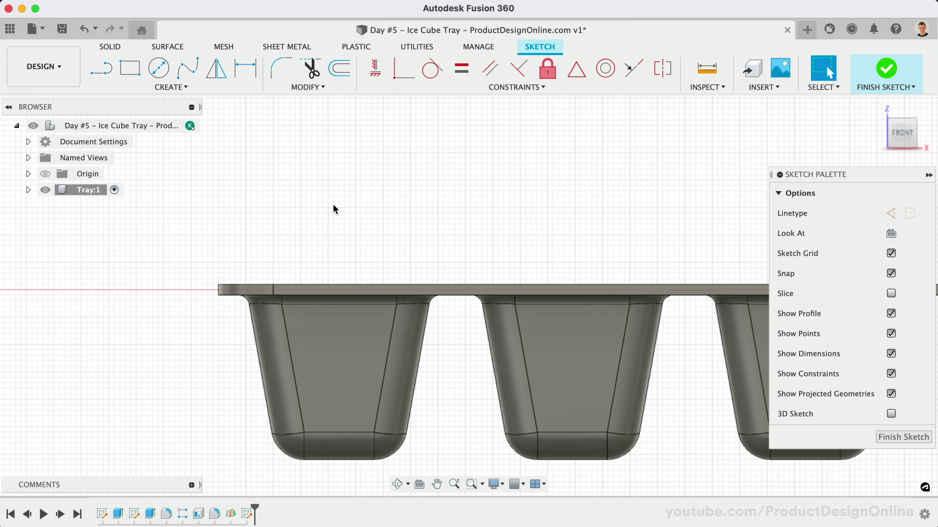
{"action": "scroll", "coordinate": [260, 317], "scroll_direction": "up", "scroll_amount": 3}
{"action": "scroll", "coordinate": [260, 318], "scroll_direction": "up", "scroll_amount": 5}
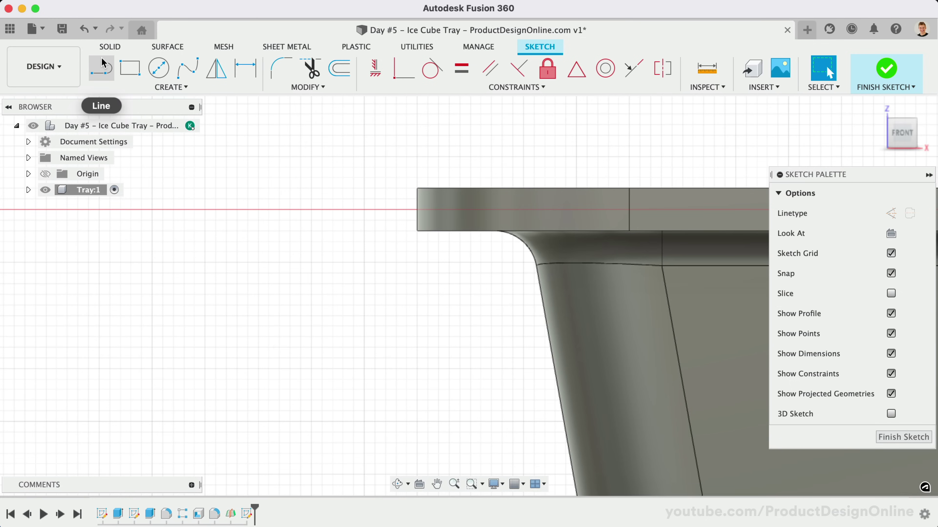
Draw a closed L-shaped lip outline with lines, starting at the rim's top corner
{"action": "left_click", "coordinate": [101, 68]}
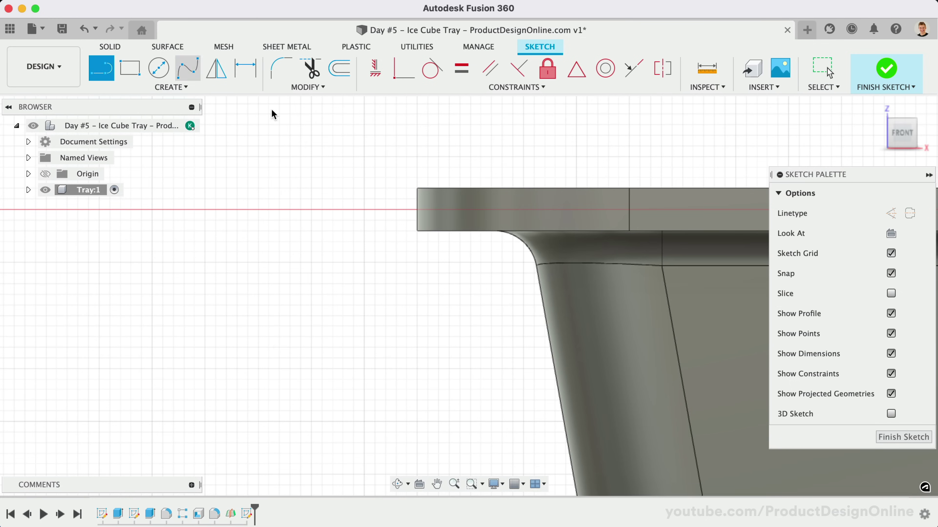
{"action": "left_click", "coordinate": [417, 189]}
{"action": "left_click", "coordinate": [417, 284]}
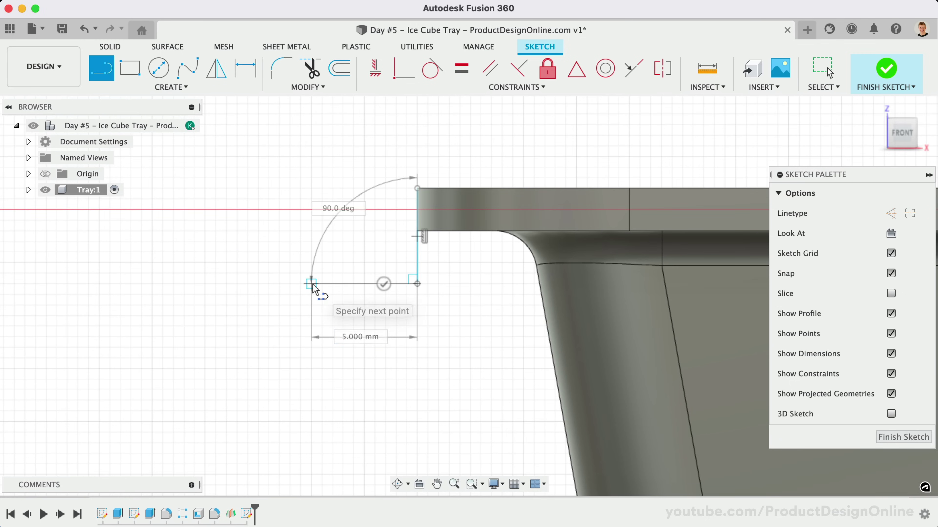
{"action": "left_click", "coordinate": [312, 284]}
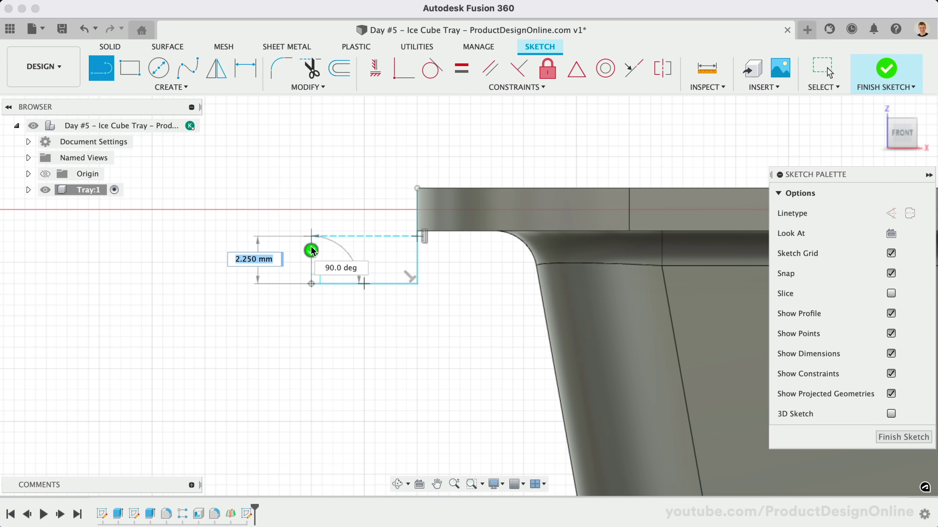
{"action": "left_click", "coordinate": [311, 273]}
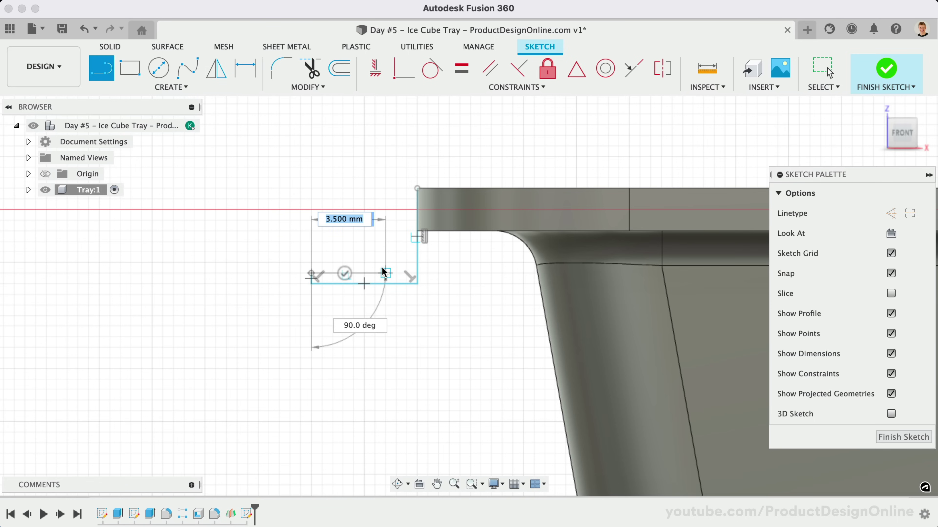
{"action": "left_click", "coordinate": [384, 273]}
{"action": "left_click", "coordinate": [385, 188]}
{"action": "scroll", "coordinate": [391, 166], "scroll_direction": "up", "scroll_amount": 2}
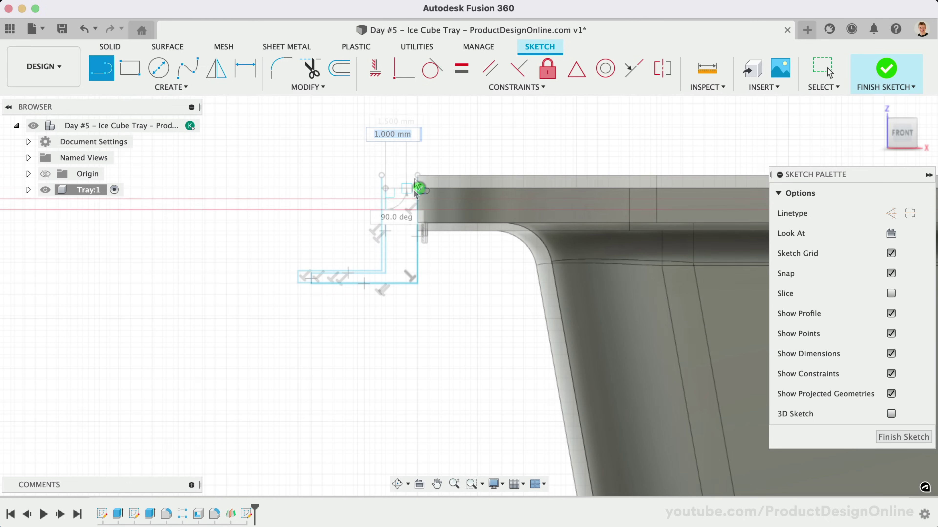
{"action": "left_click", "coordinate": [418, 176]}
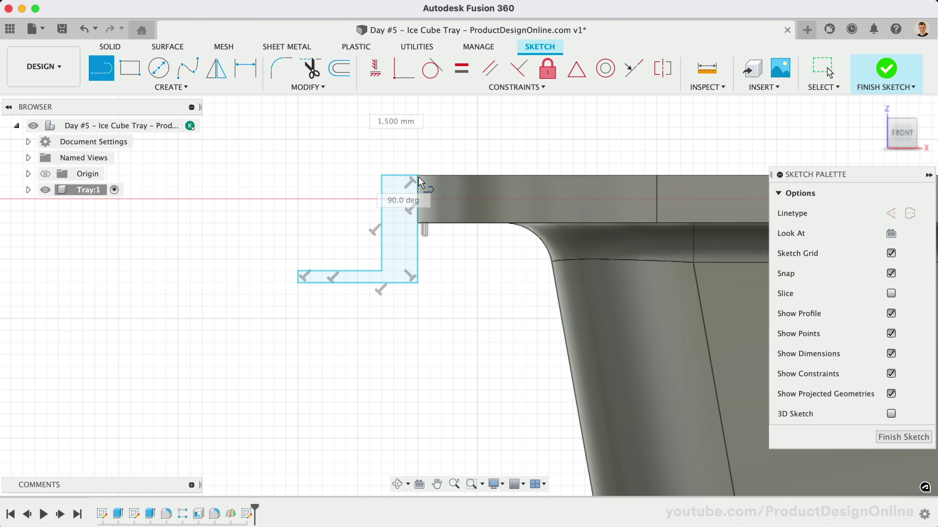
Dimension the L-profile: 2 mm top width, 3 mm upright height, 5 mm base length
{"action": "key", "text": "Escape"}
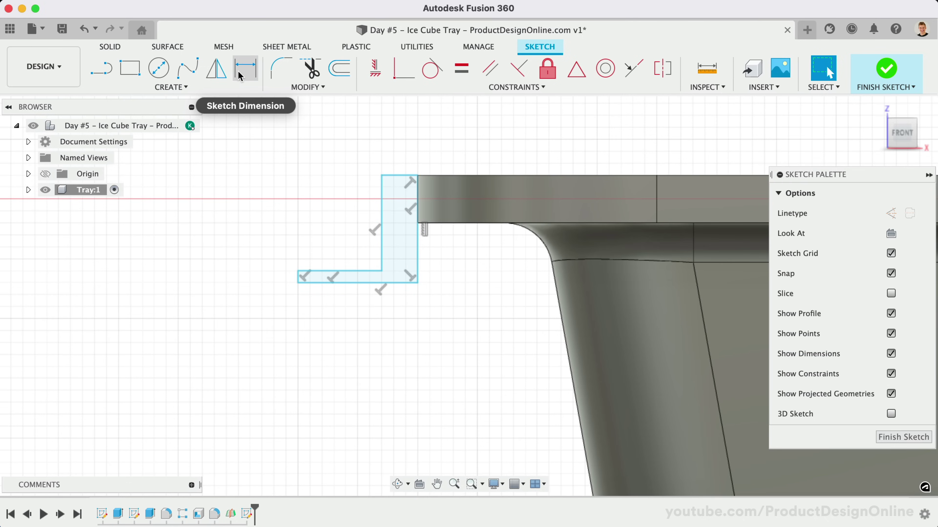
{"action": "left_click", "coordinate": [246, 67]}
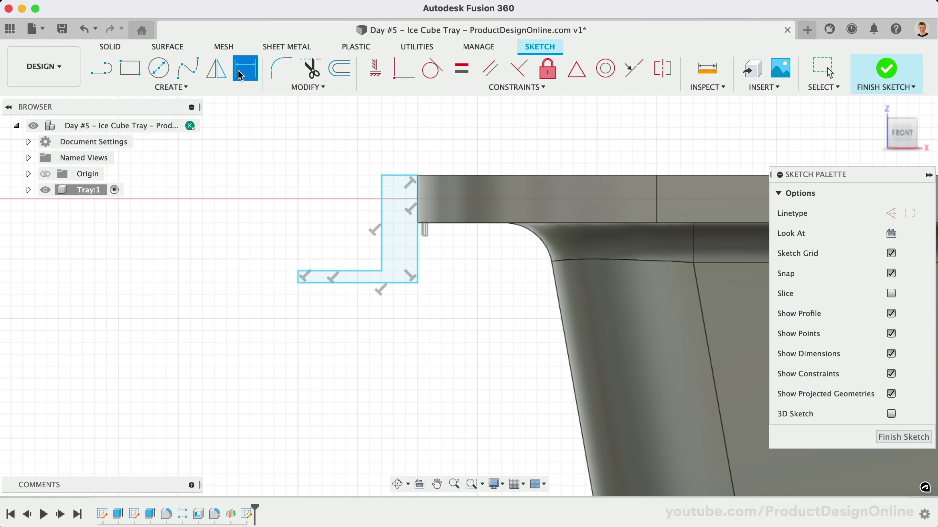
{"action": "left_click", "coordinate": [402, 177]}
{"action": "left_click", "coordinate": [400, 162]}
{"action": "type", "text": "2"}
{"action": "key", "text": "Return"}
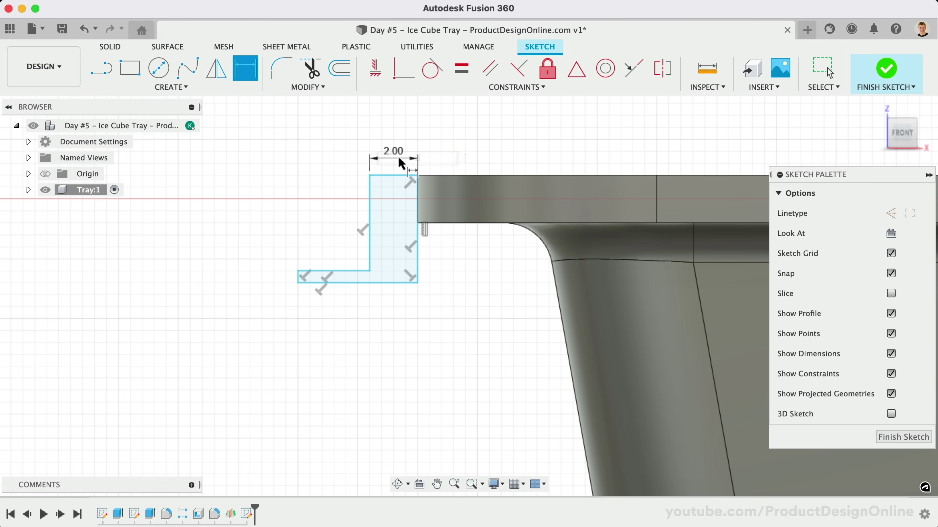
{"action": "left_click", "coordinate": [369, 192]}
{"action": "left_click", "coordinate": [331, 199]}
{"action": "type", "text": "3"}
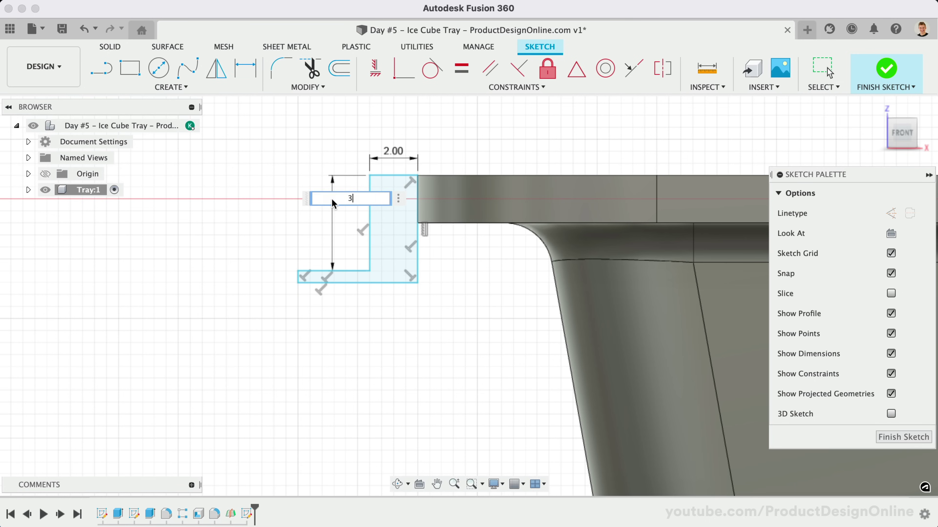
{"action": "key", "text": "Return"}
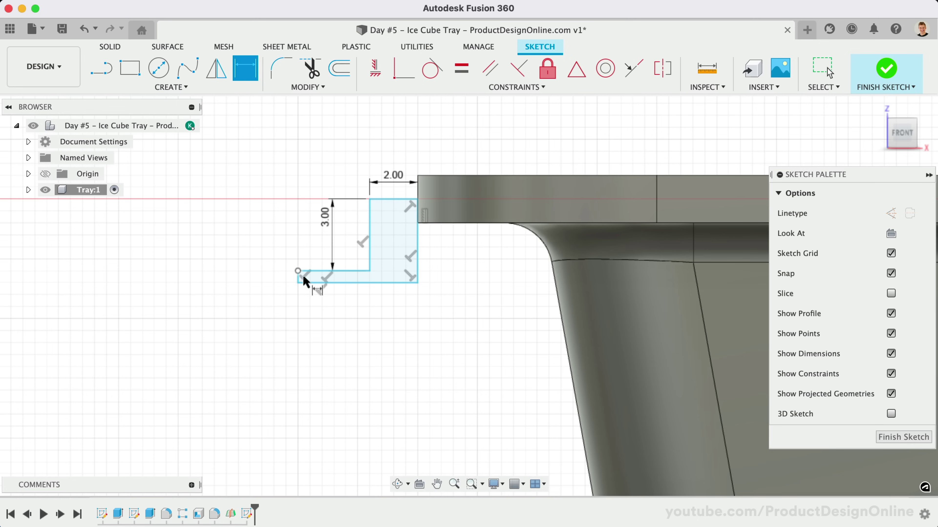
{"action": "left_click", "coordinate": [314, 283]}
{"action": "left_click", "coordinate": [318, 318]}
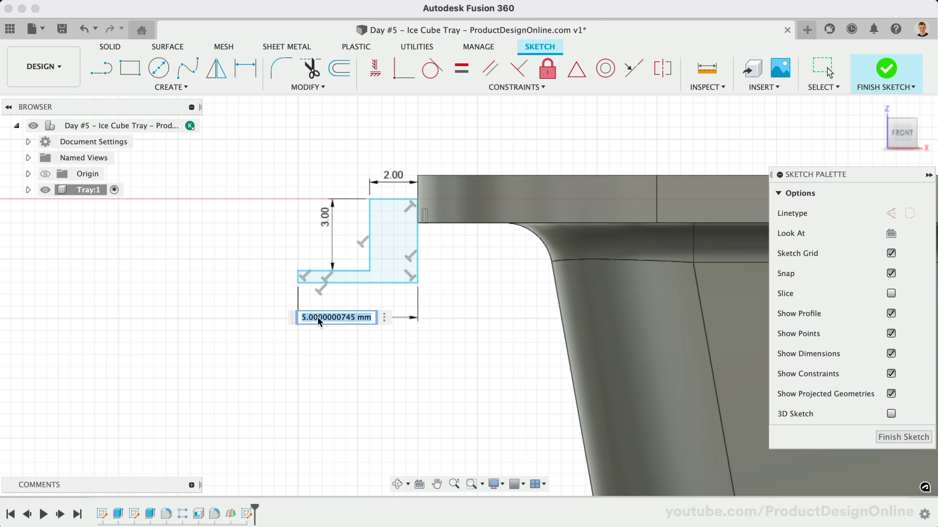
{"action": "type", "text": "5"}
{"action": "key", "text": "Return"}
{"action": "scroll", "coordinate": [318, 322], "scroll_direction": "up", "scroll_amount": 5}
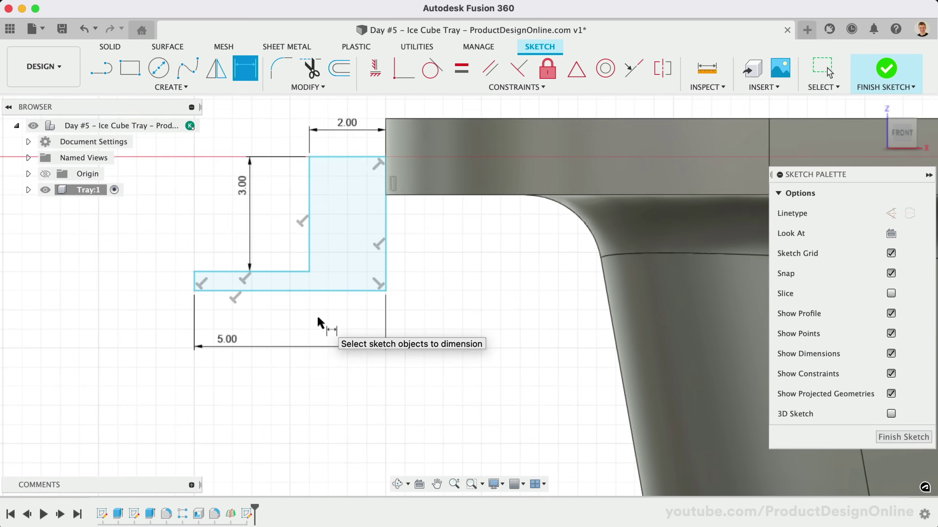
{"action": "key", "text": "Escape"}
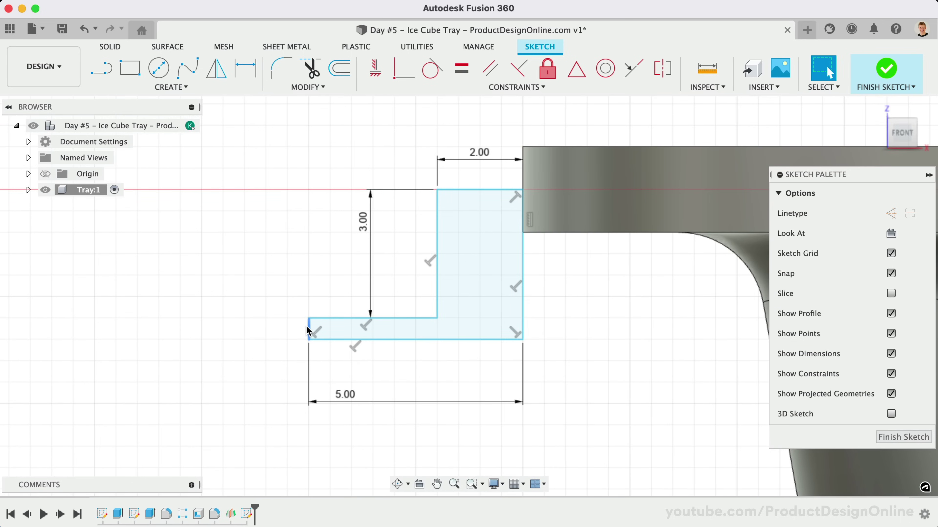
Make the profile's short left end equal in length to its top edge
{"action": "left_click", "coordinate": [308, 329]}
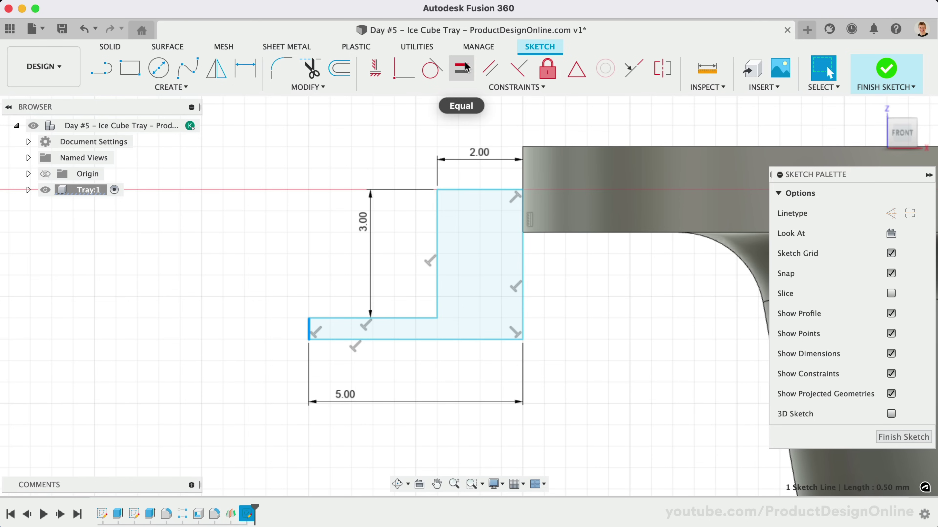
{"action": "left_click", "coordinate": [461, 69]}
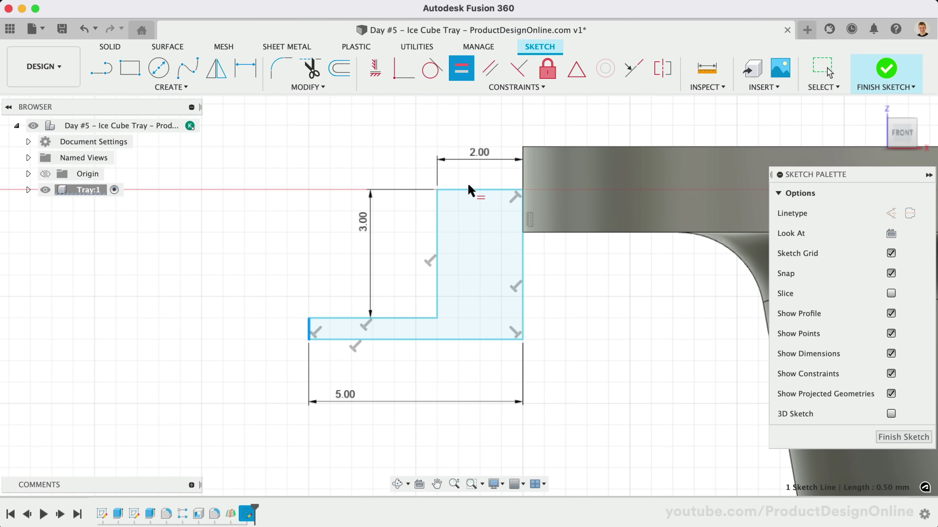
{"action": "left_click", "coordinate": [468, 189]}
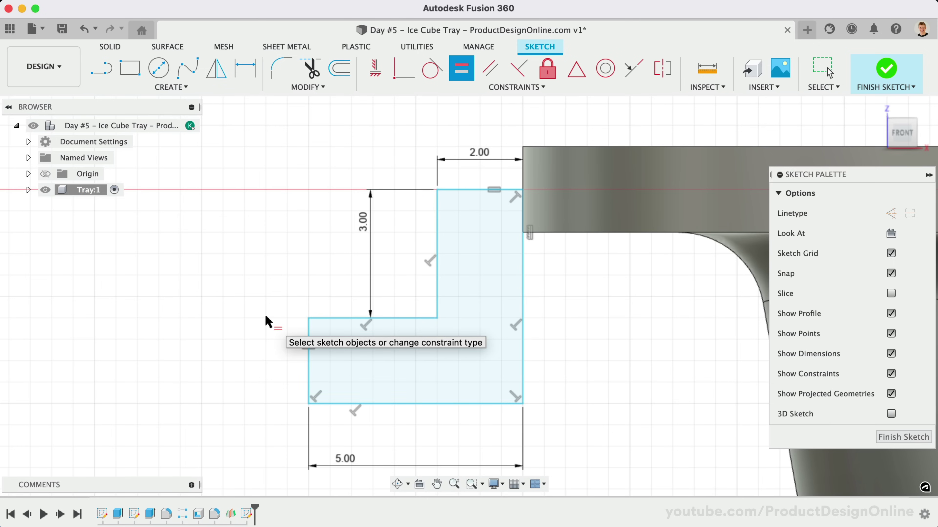
{"action": "key", "text": "Escape"}
Move the L-profile left and pick its top-right corner with the rim corner vertex
{"action": "left_click", "coordinate": [430, 191]}
{"action": "left_click_drag", "start_coordinate": [430, 191], "coordinate": [349, 191]}
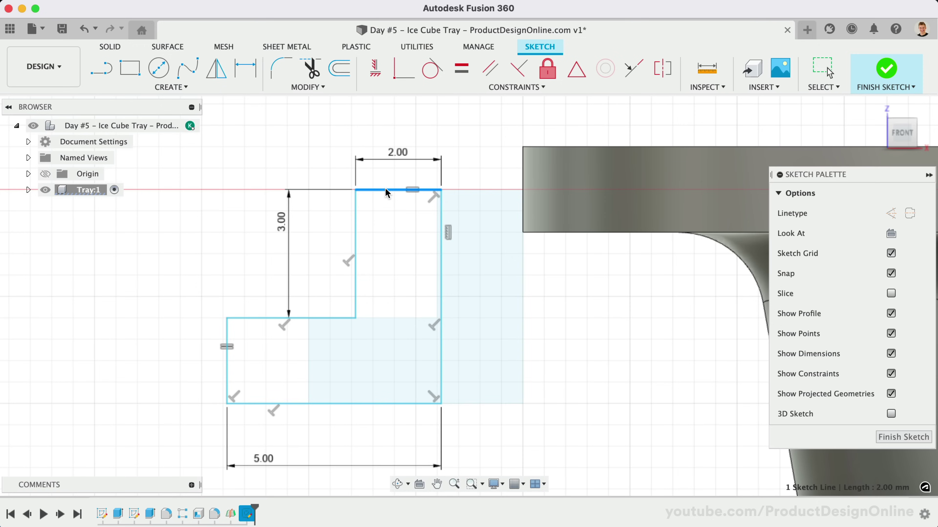
{"action": "left_click", "coordinate": [441, 189]}
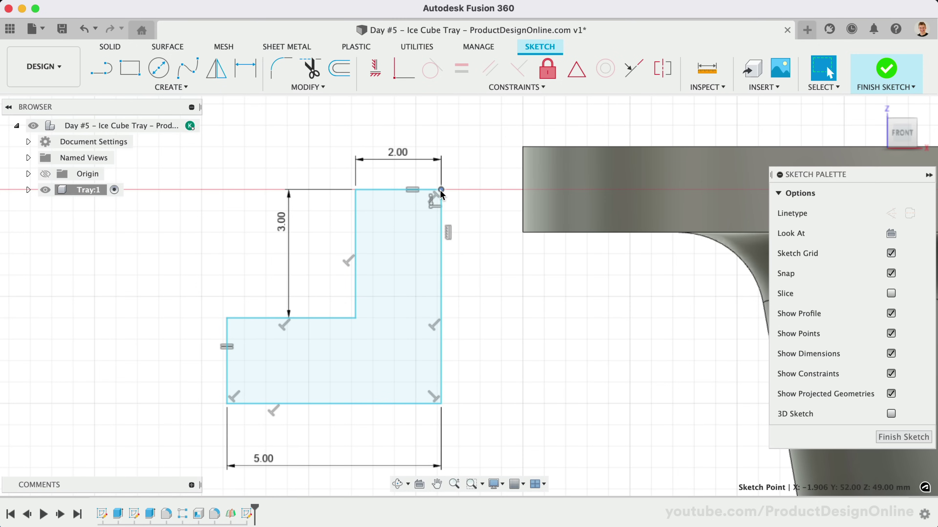
{"action": "left_click", "coordinate": [522, 147], "text": "shift"}
Snap the profile corner to the rim corner, then sweep it along the tray's outer edge
{"action": "left_click", "coordinate": [394, 79]}
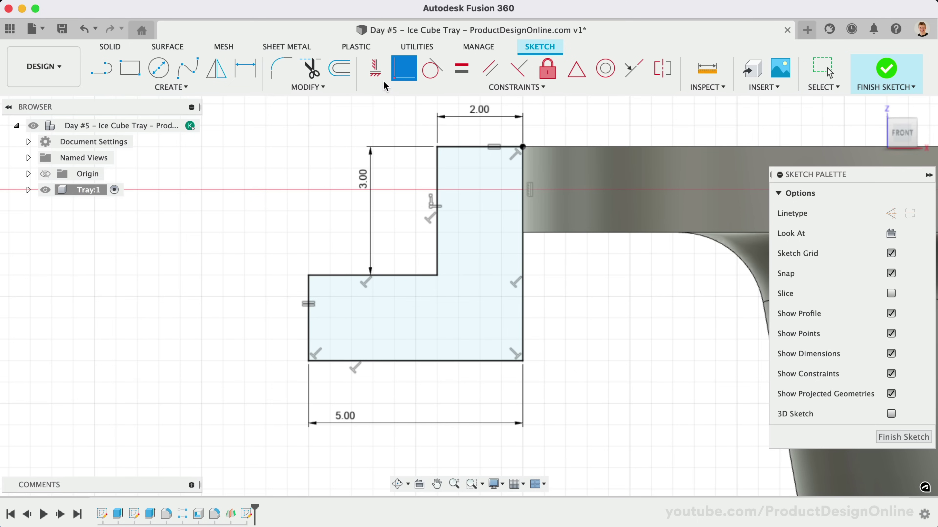
{"action": "key", "text": "Escape"}
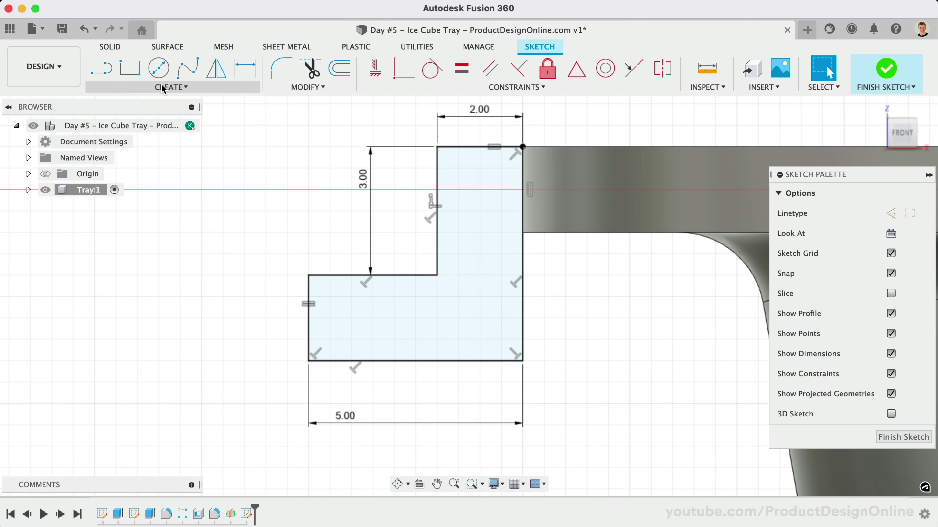
{"action": "left_click", "coordinate": [111, 47]}
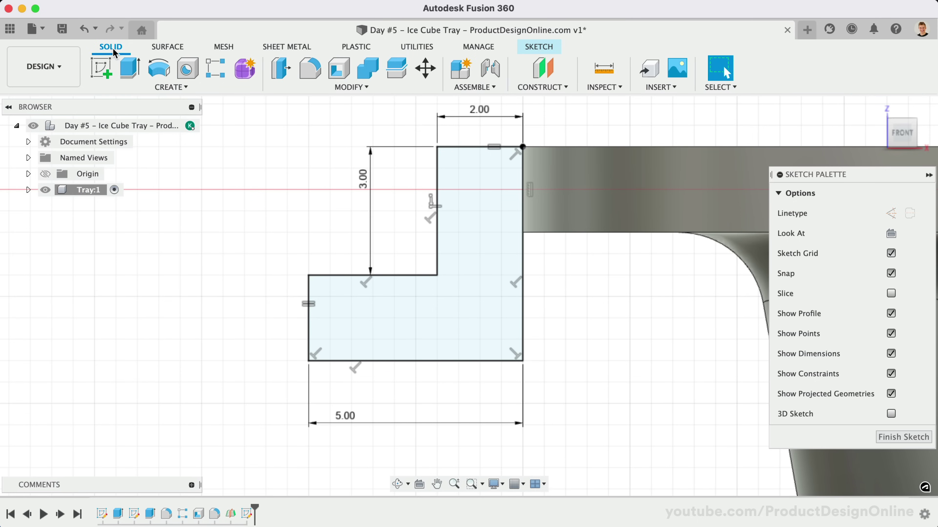
{"action": "left_click", "coordinate": [129, 87]}
{"action": "left_click", "coordinate": [122, 181]}
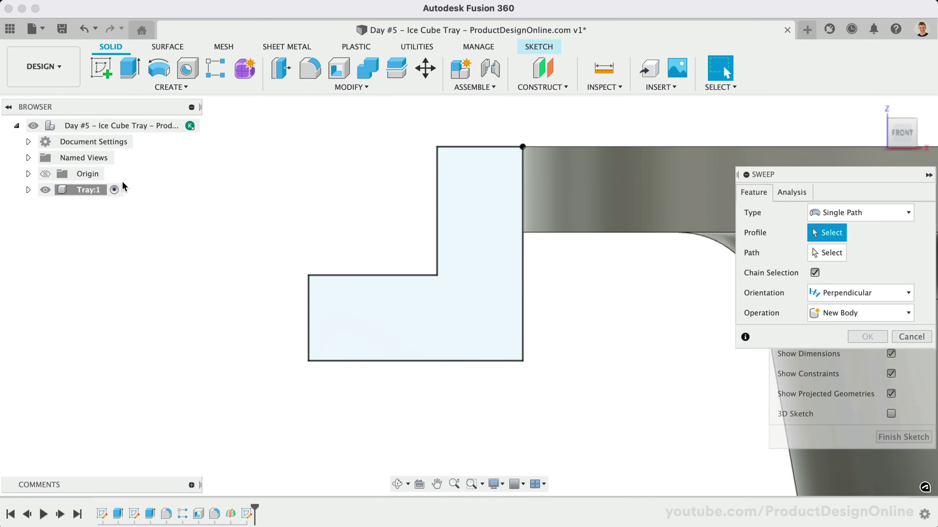
{"action": "left_click", "coordinate": [402, 287]}
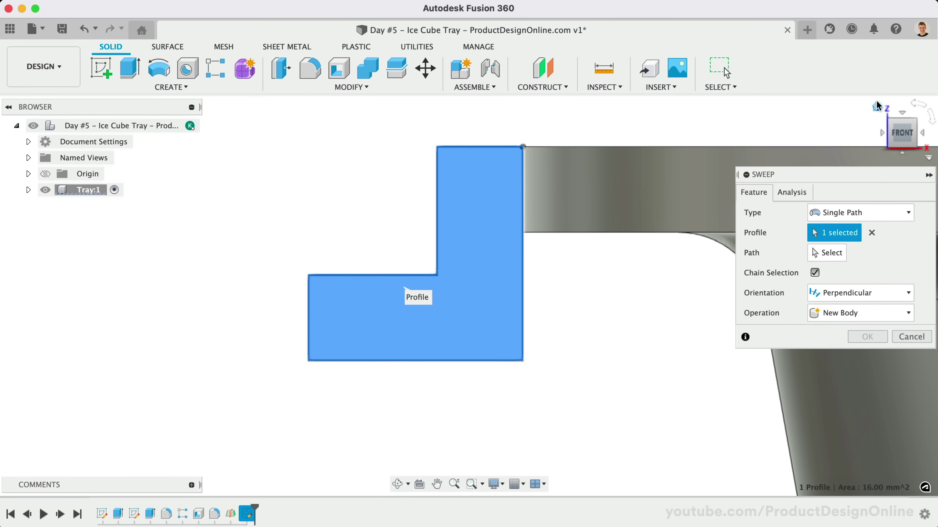
{"action": "left_click", "coordinate": [878, 106]}
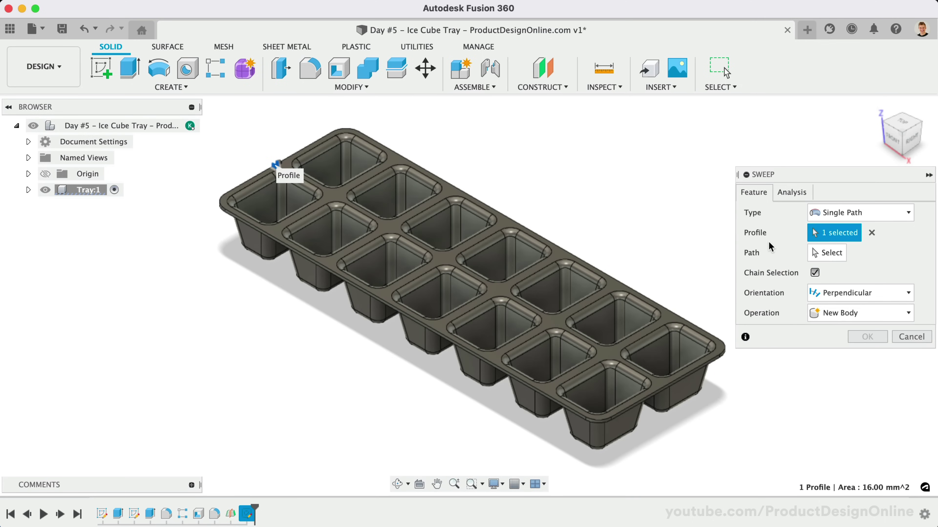
{"action": "left_click", "coordinate": [810, 255]}
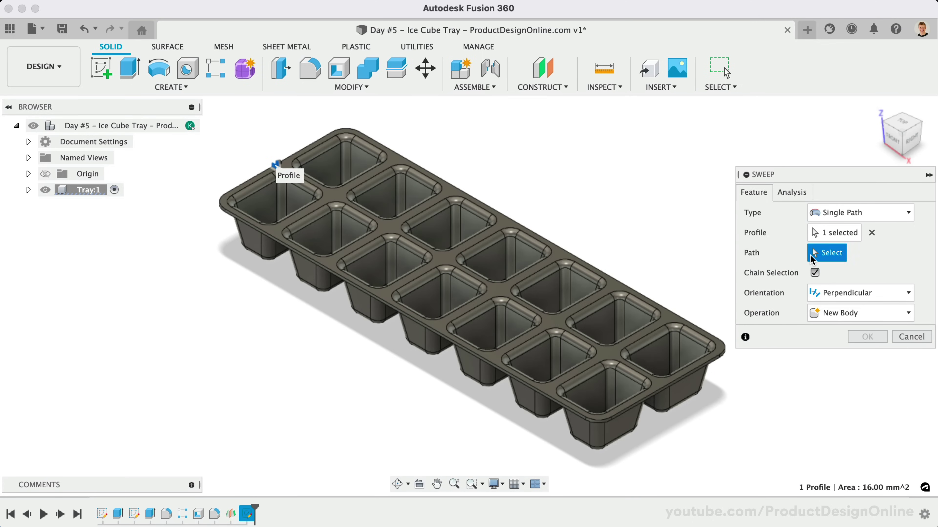
{"action": "left_click", "coordinate": [526, 382]}
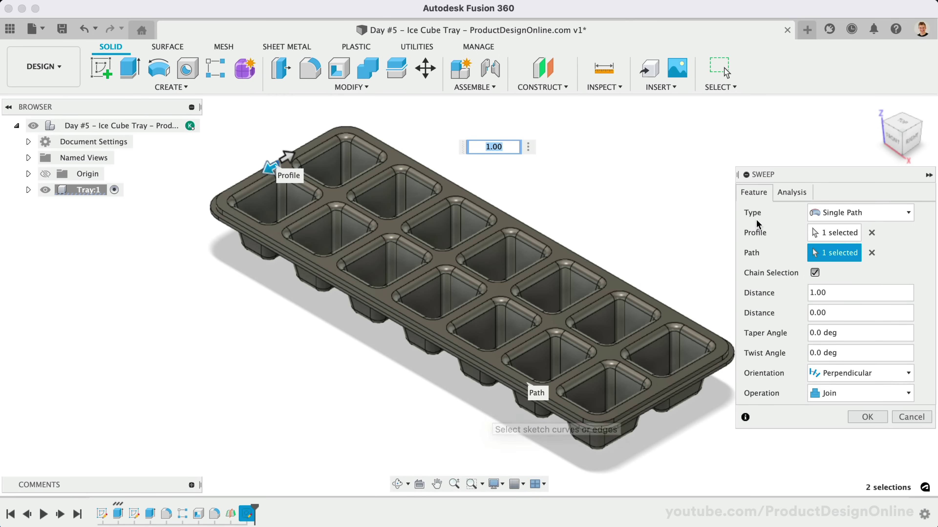
{"action": "left_click_drag", "start_coordinate": [901, 133], "coordinate": [917, 134]}
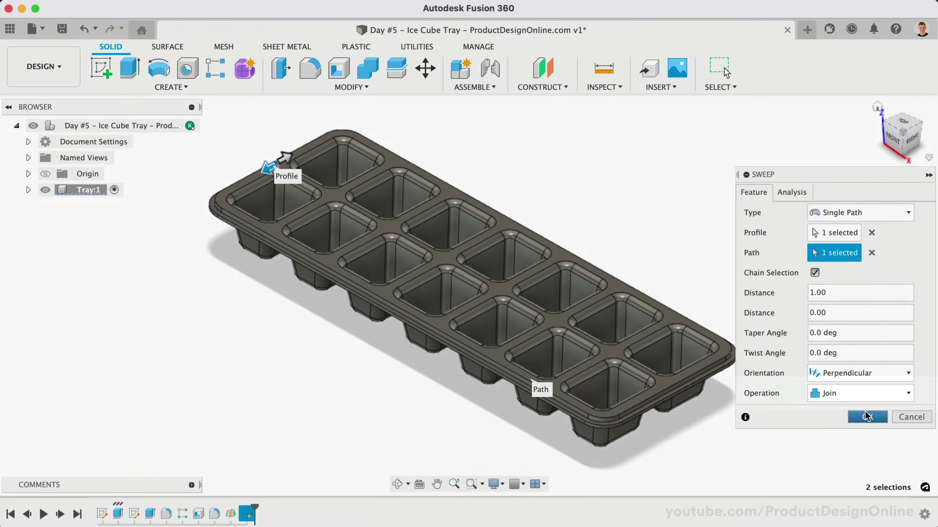
{"action": "left_click", "coordinate": [697, 417]}
Fillet the two rim and lip edge chains with a 1 mm radius
{"action": "scroll", "coordinate": [668, 443], "scroll_direction": "up", "scroll_amount": 5}
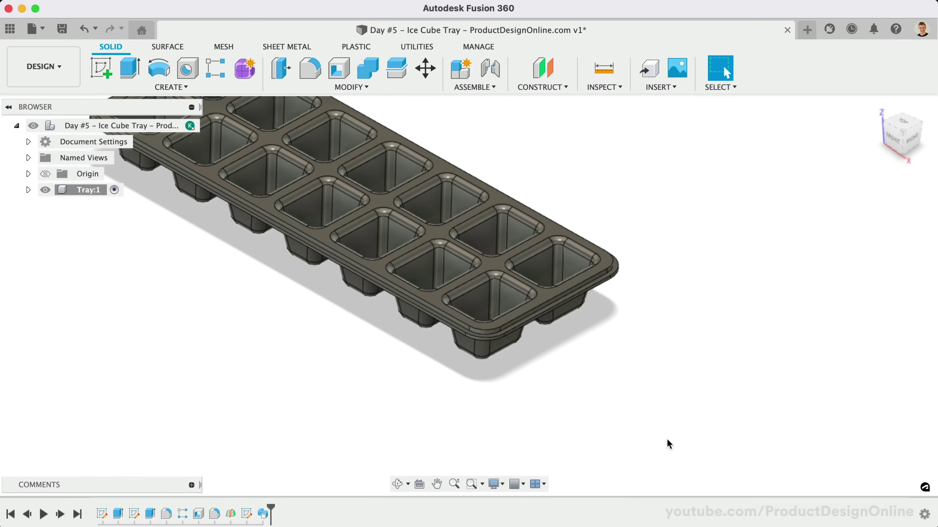
{"action": "scroll", "coordinate": [550, 397], "scroll_direction": "up", "scroll_amount": 5}
{"action": "scroll", "coordinate": [551, 395], "scroll_direction": "up", "scroll_amount": 5}
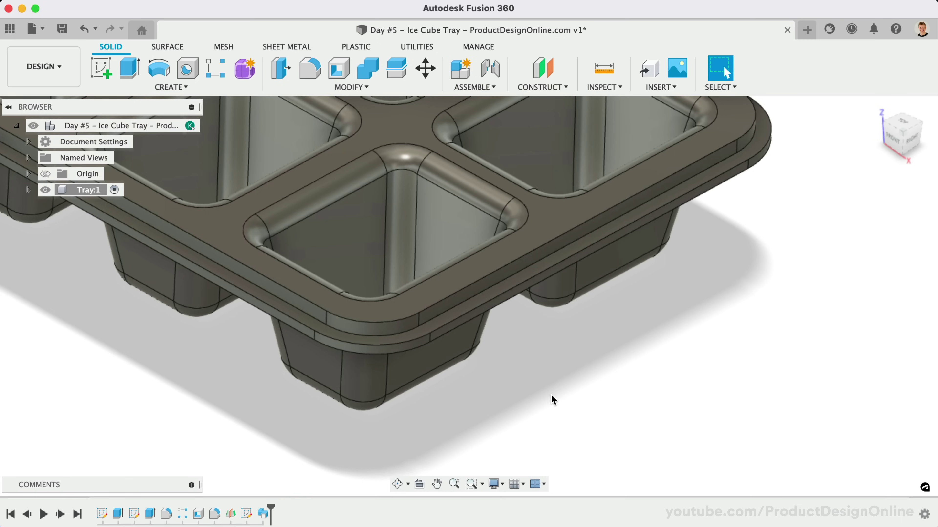
{"action": "left_click", "coordinate": [310, 68]}
{"action": "left_click", "coordinate": [477, 283]}
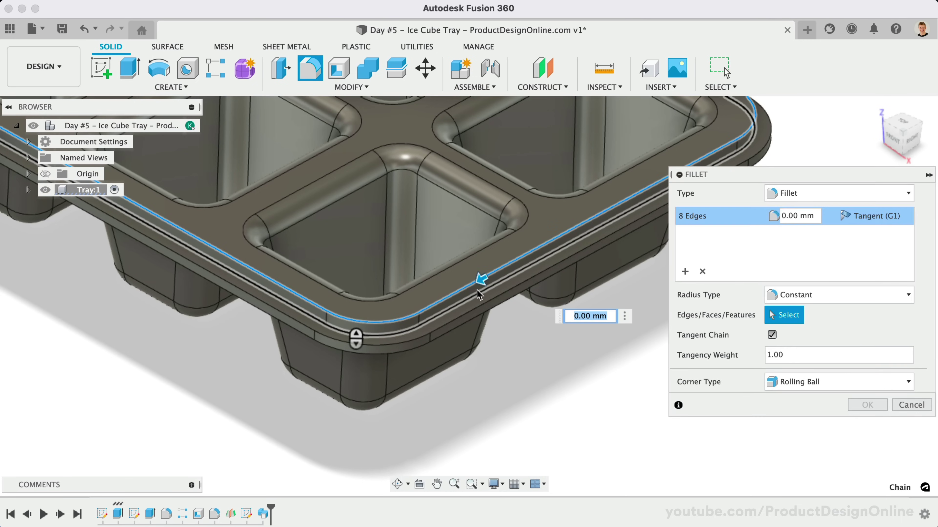
{"action": "left_click", "coordinate": [487, 318]}
{"action": "type", "text": "1"}
{"action": "key", "text": "Return"}
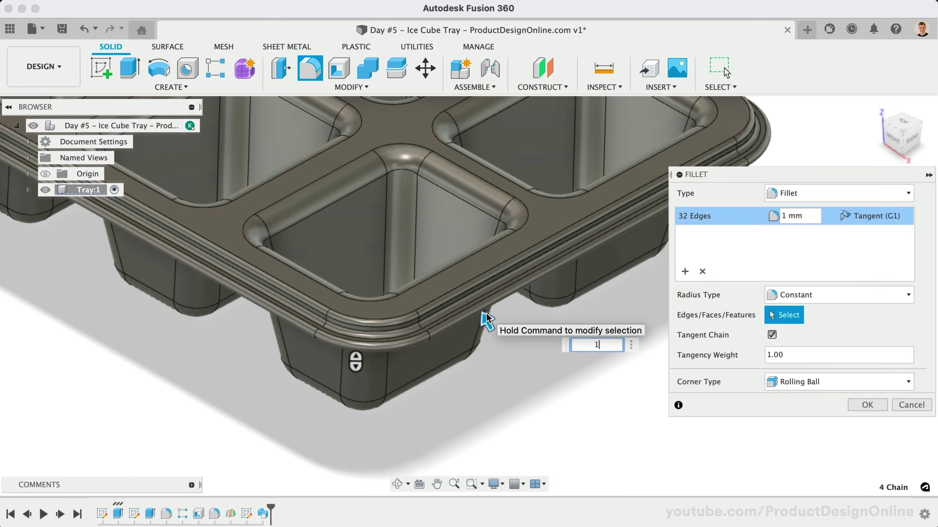
{"action": "left_click", "coordinate": [877, 108]}
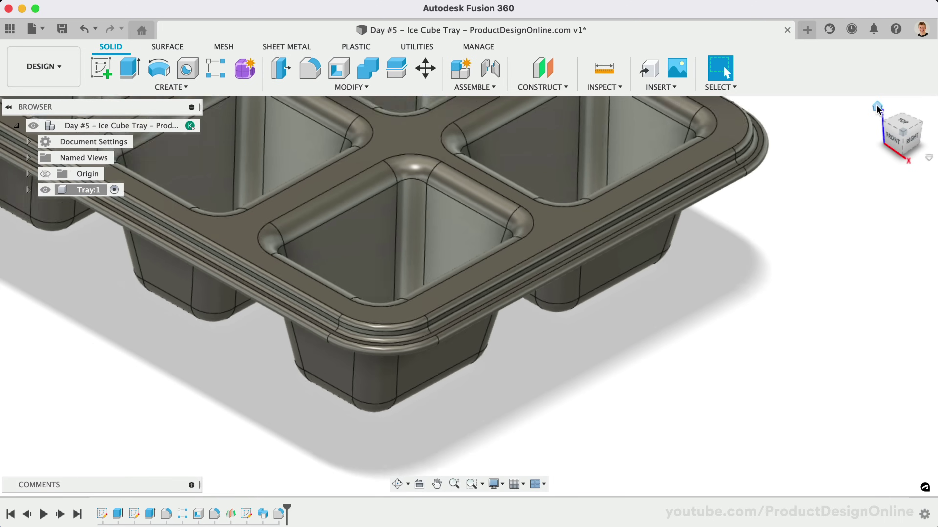